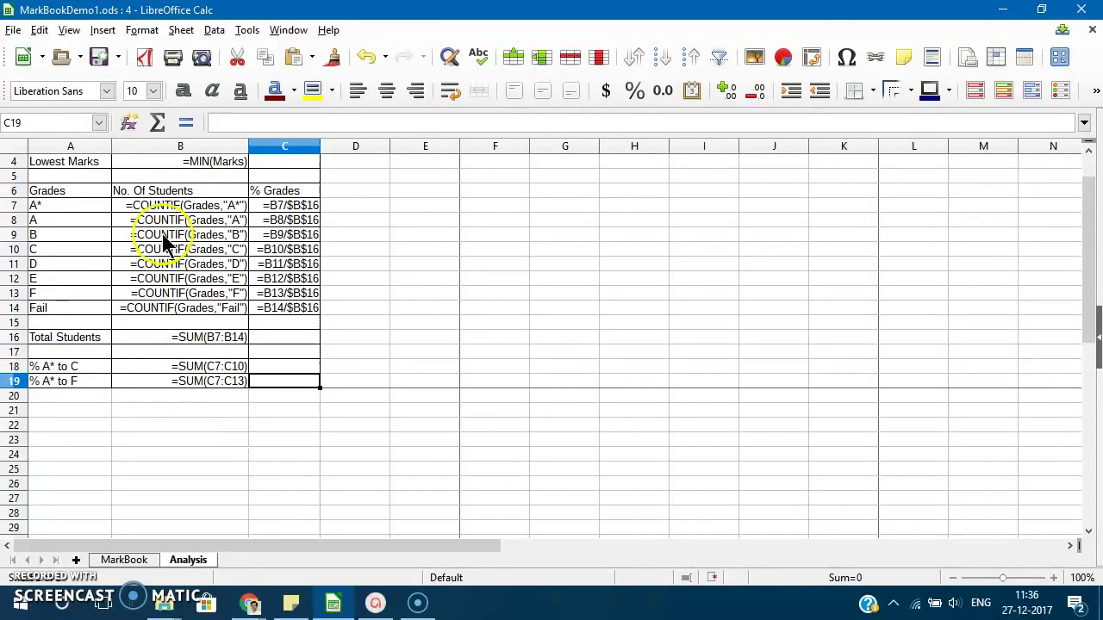
- Turn off the Formulas display option in Calc's View options so cells show results
{"action": "left_click", "coordinate": [247, 31]}
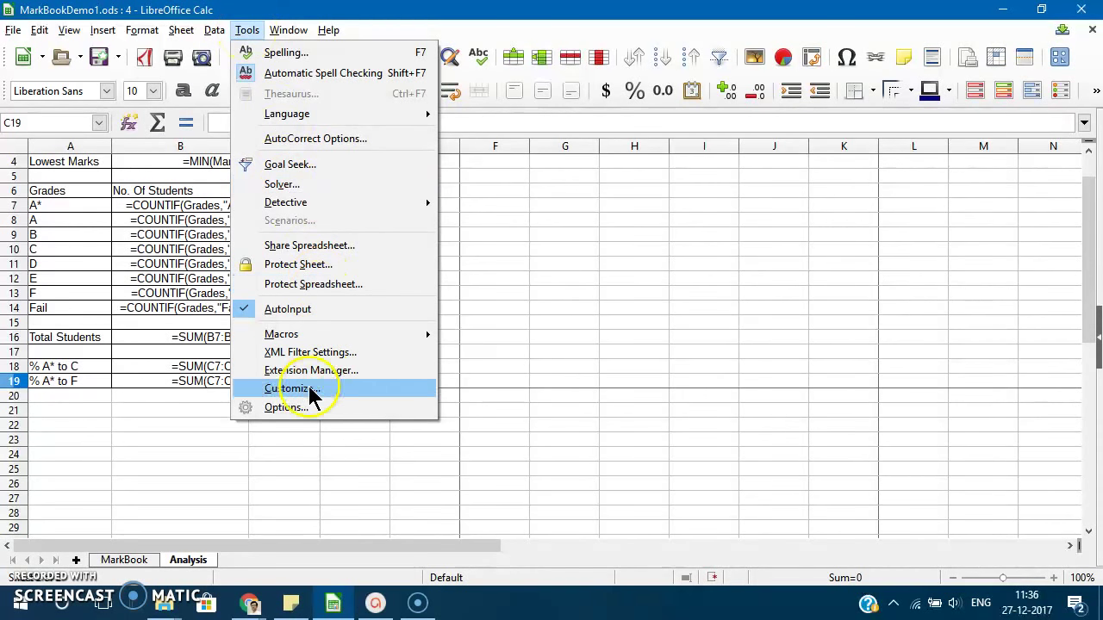
{"action": "left_click", "coordinate": [293, 410]}
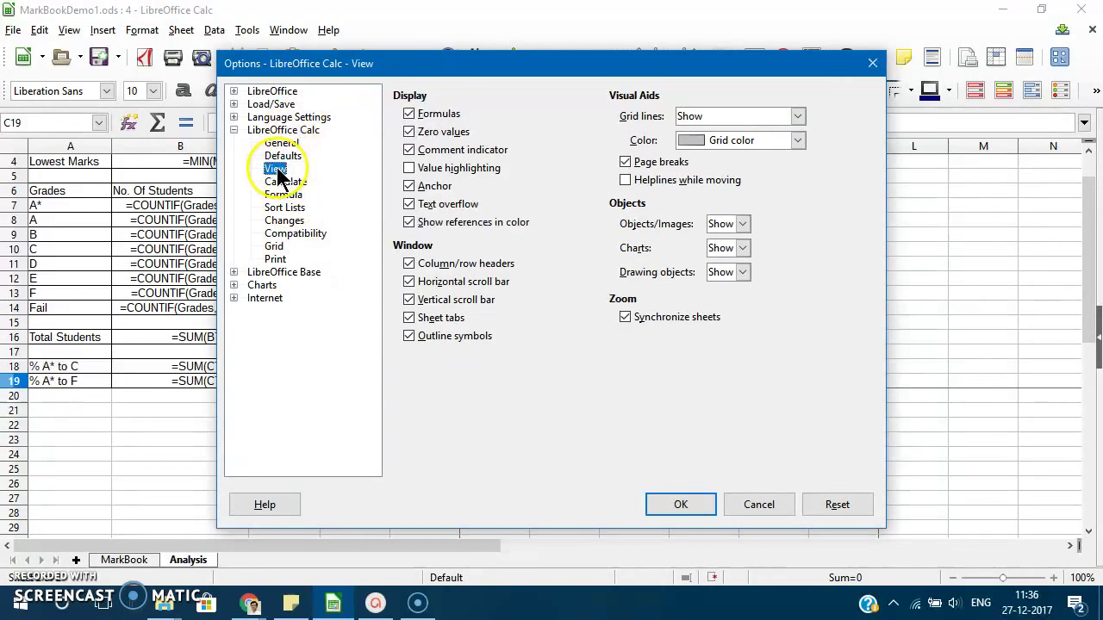
{"action": "left_click", "coordinate": [408, 114]}
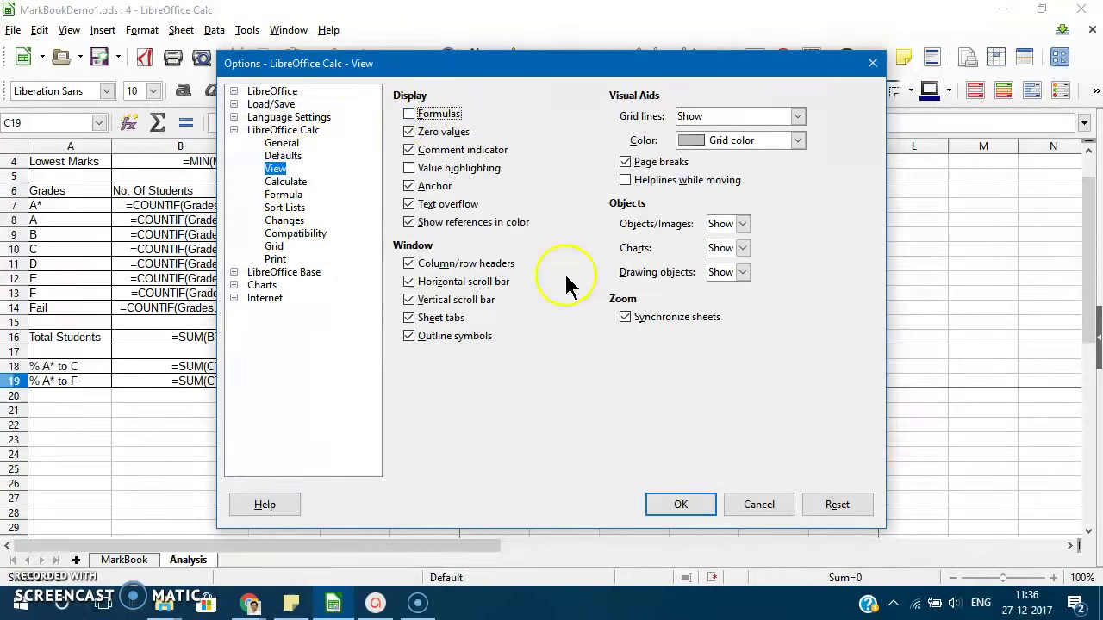
- Apply the display setting, autofit column B, save the workbook, and select A6:B14
{"action": "left_click", "coordinate": [666, 494]}
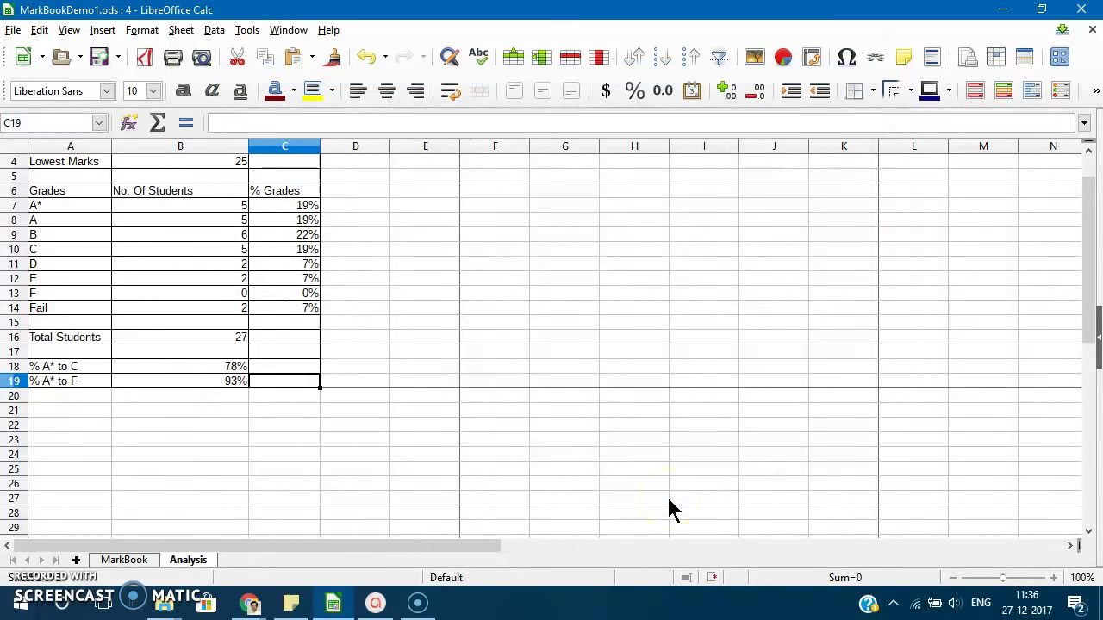
{"action": "double_click", "coordinate": [248, 152]}
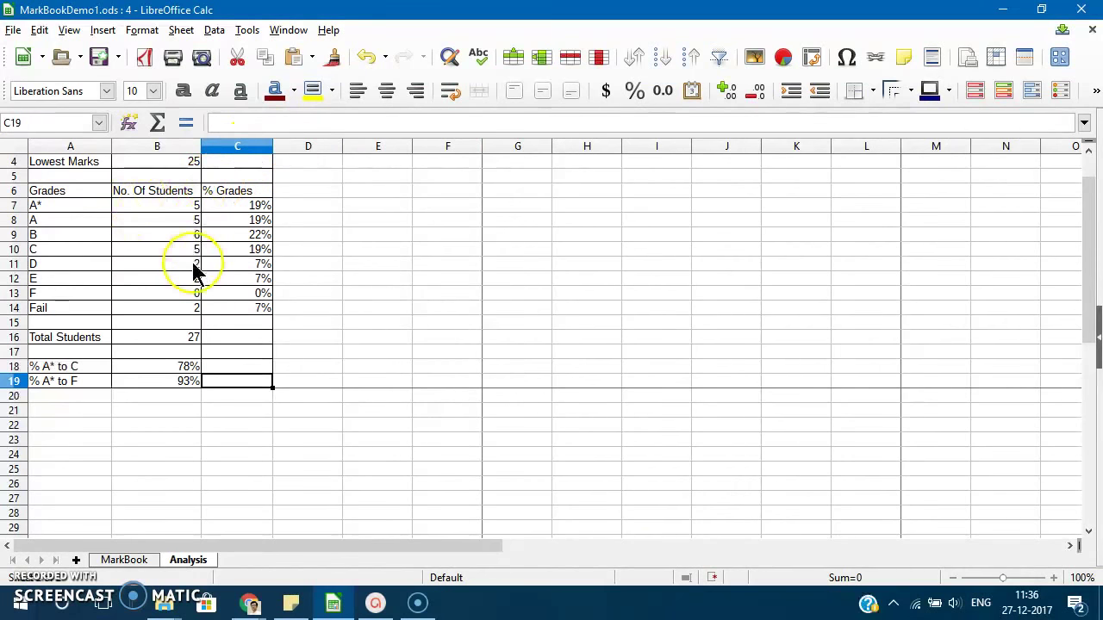
{"action": "scroll", "coordinate": [194, 272], "scroll_direction": "up", "scroll_amount": 1}
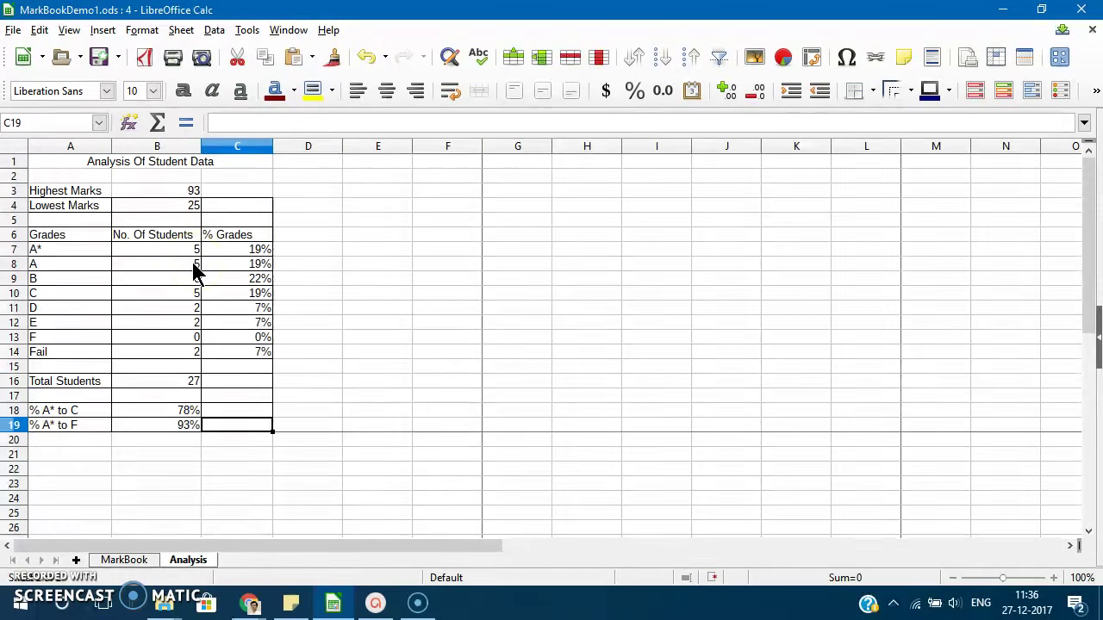
{"action": "key", "text": "ctrl+s"}
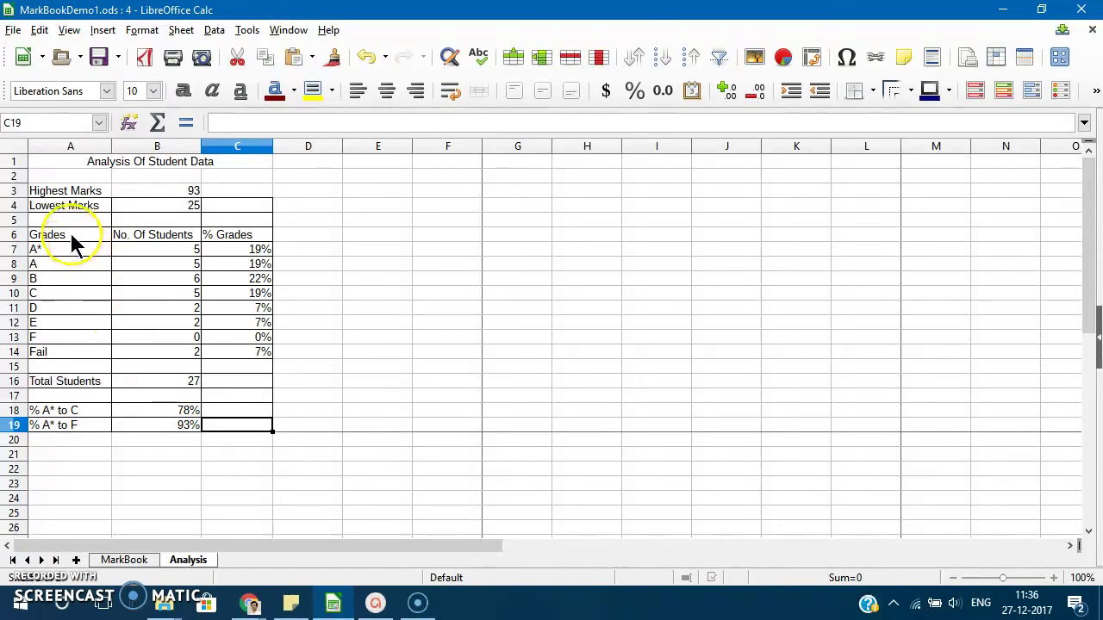
{"action": "mouse_move", "coordinate": [70, 233]}
{"action": "left_mouse_down"}
{"action": "mouse_move", "coordinate": [161, 326]}
{"action": "mouse_move", "coordinate": [163, 349]}
{"action": "left_mouse_up"}
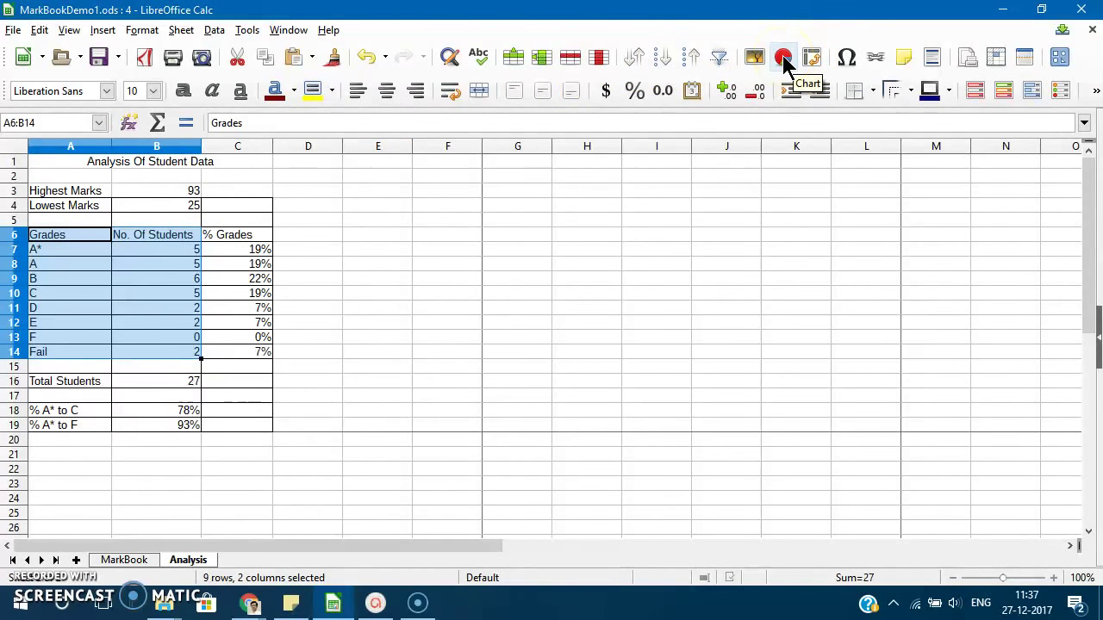
- Start the Chart Wizard on the selected grade counts via Insert > Chart
{"action": "left_click", "coordinate": [111, 38]}
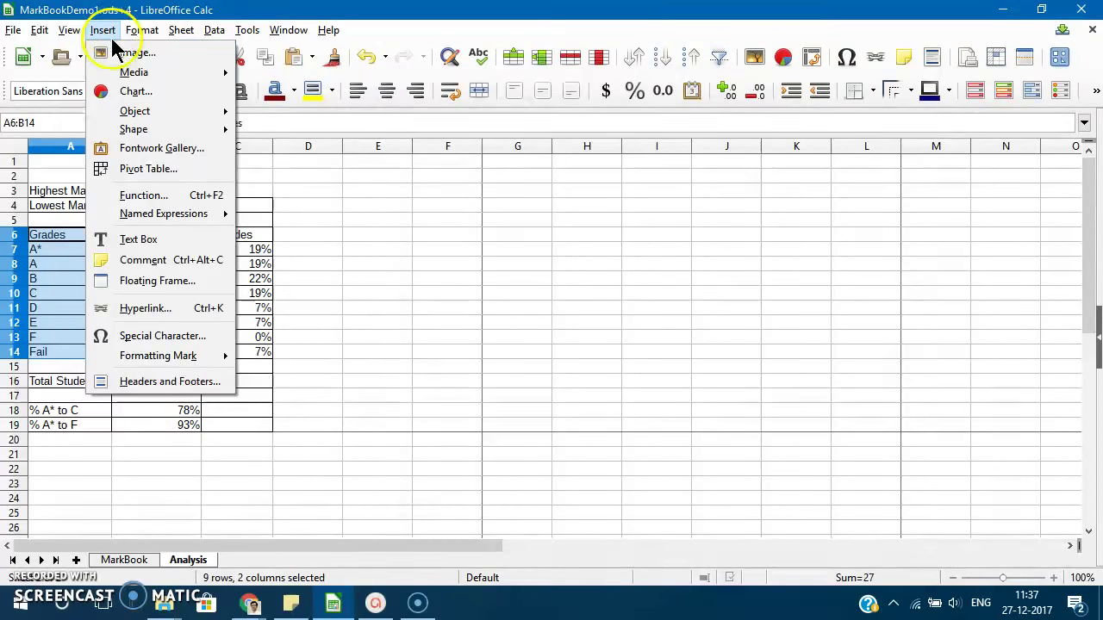
{"action": "left_click", "coordinate": [129, 97]}
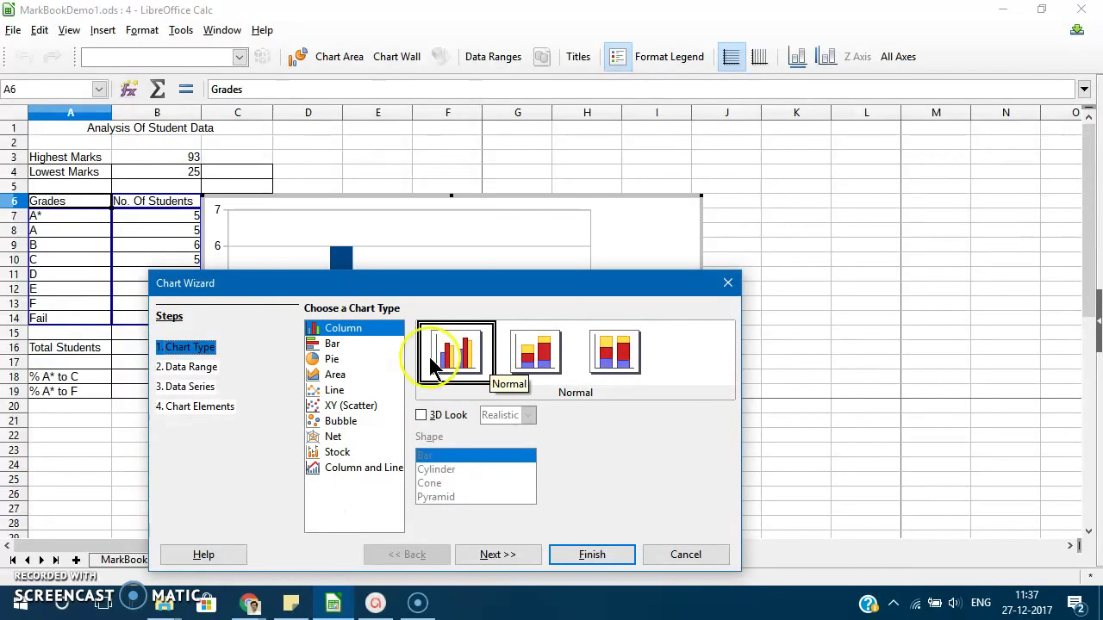
- Choose the Normal Pie chart type with the Realistic 3D Look ticked
{"action": "left_click", "coordinate": [333, 360]}
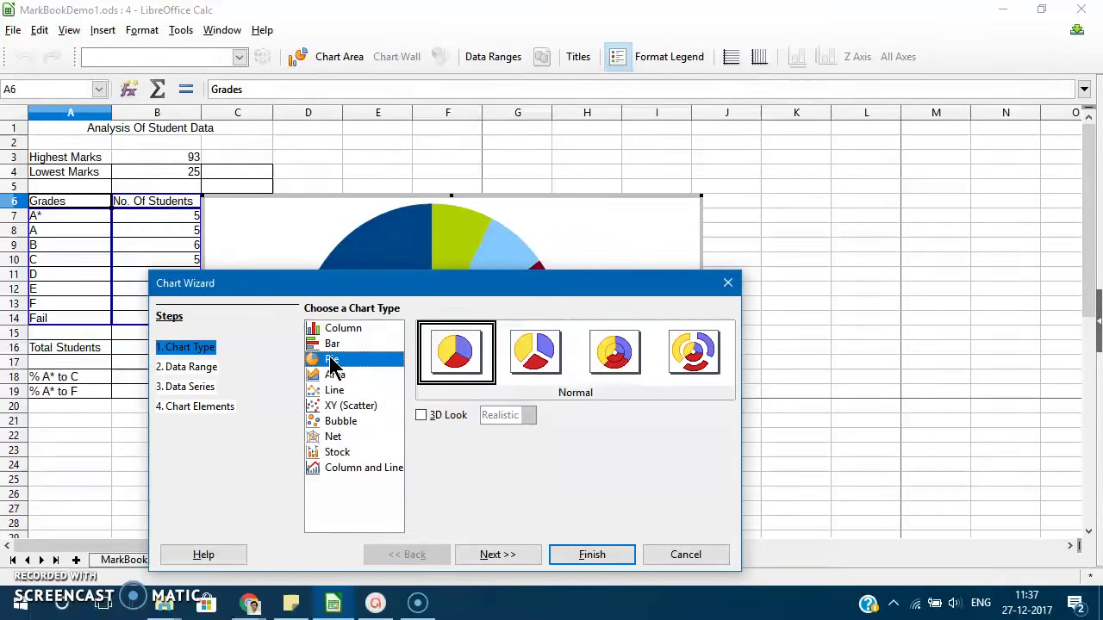
{"action": "left_click_drag", "start_coordinate": [304, 302], "coordinate": [424, 193]}
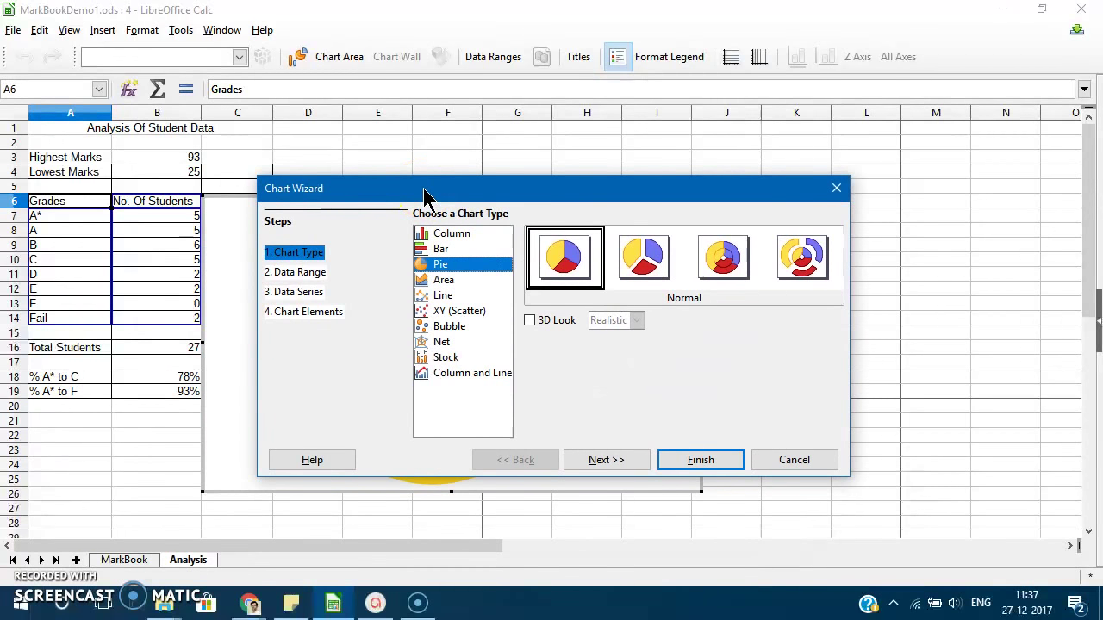
{"action": "left_click", "coordinate": [442, 264]}
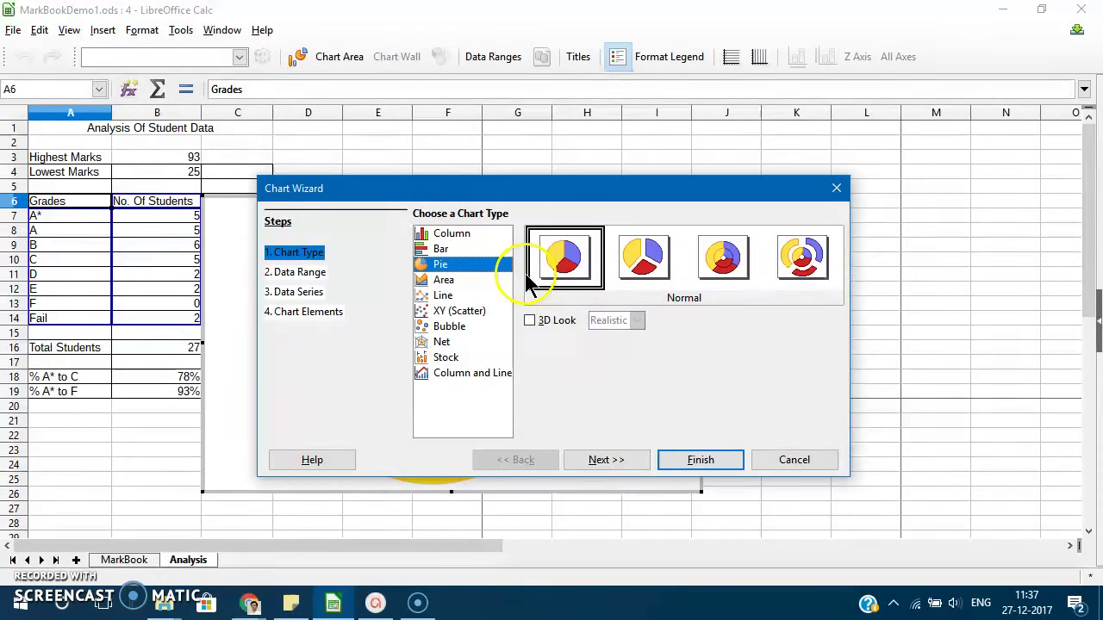
{"action": "left_click", "coordinate": [642, 267]}
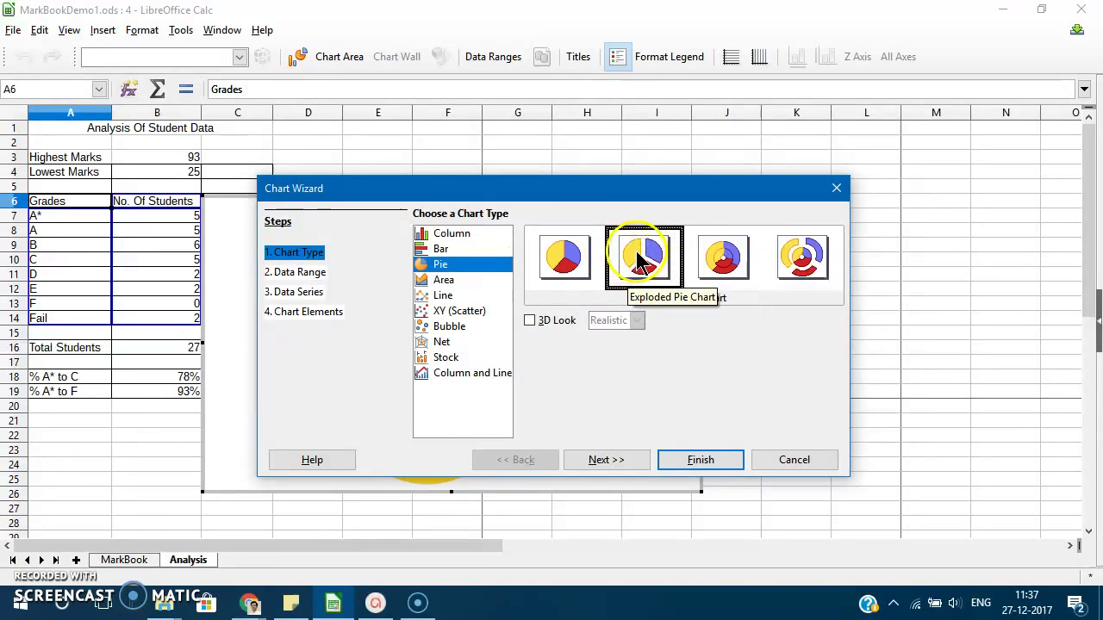
{"action": "left_click", "coordinate": [571, 262]}
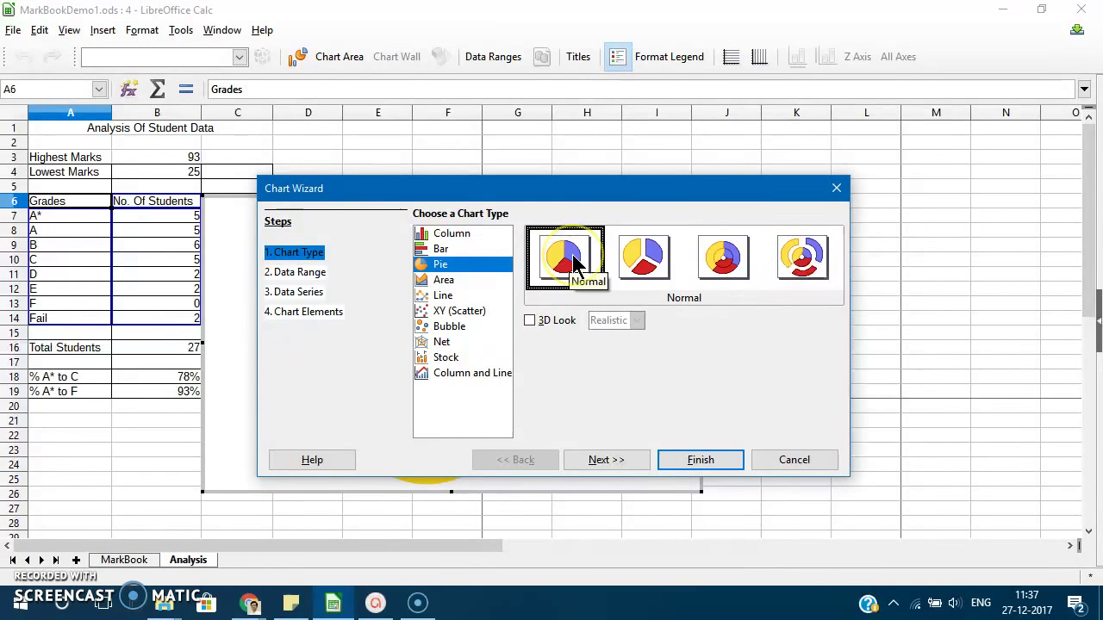
{"action": "left_click", "coordinate": [641, 263]}
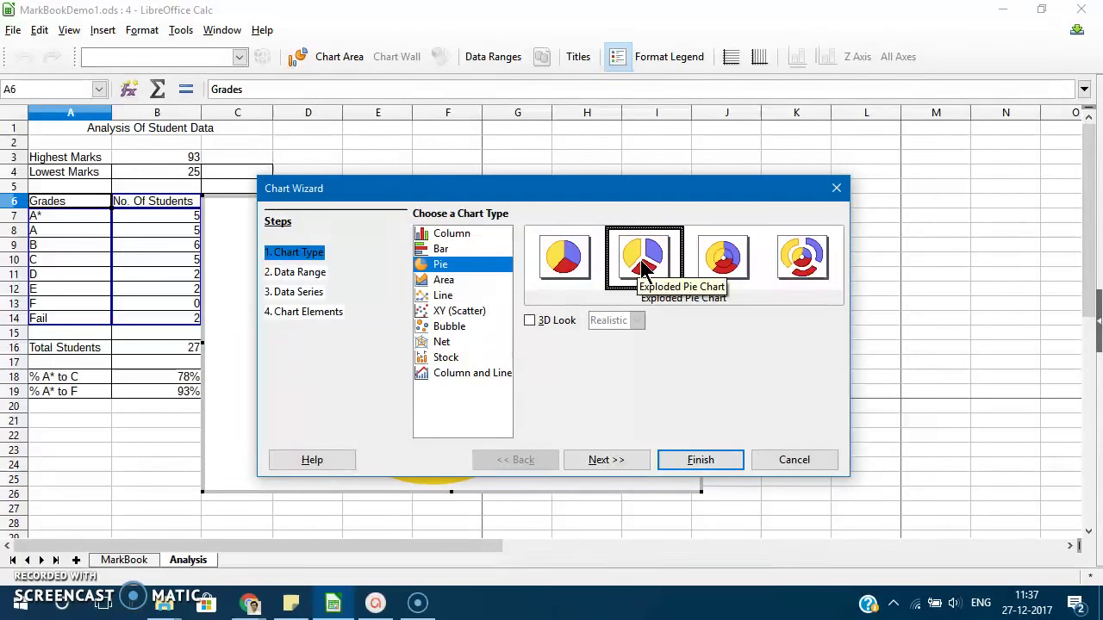
{"action": "left_click", "coordinate": [546, 249]}
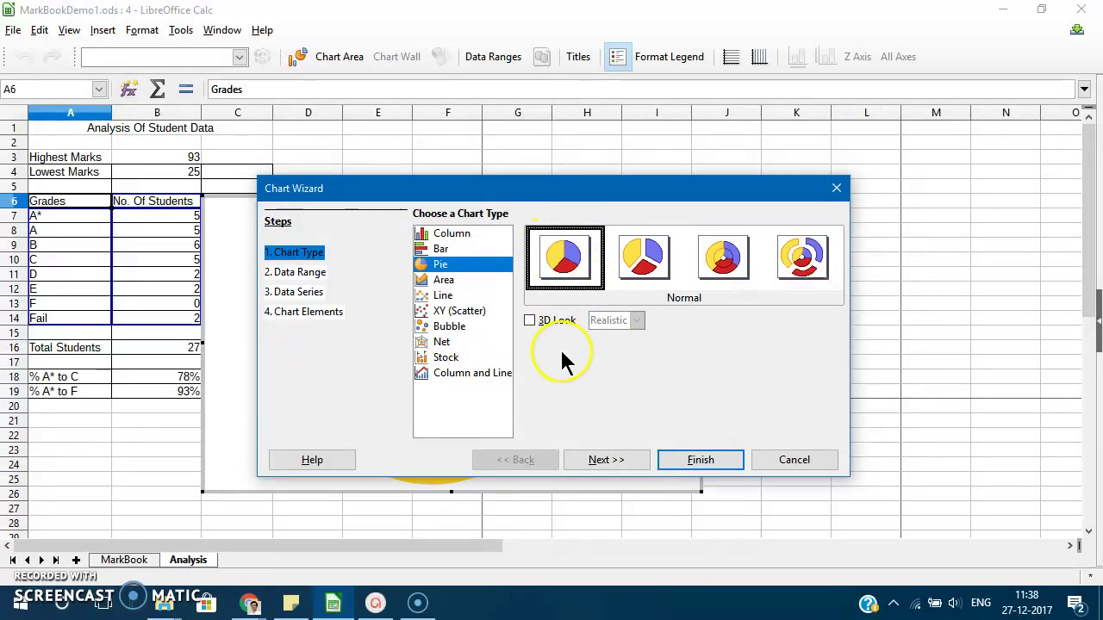
{"action": "left_click", "coordinate": [530, 321]}
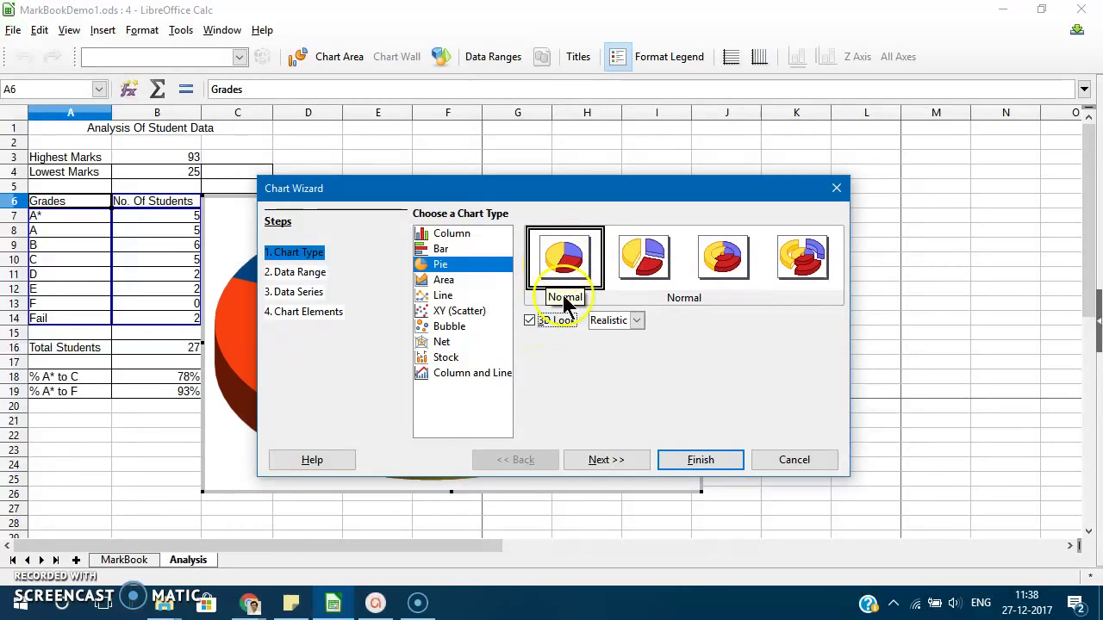
- Keep data range $A$6:$B$14 with first row and first column as labels
{"action": "left_click", "coordinate": [608, 463]}
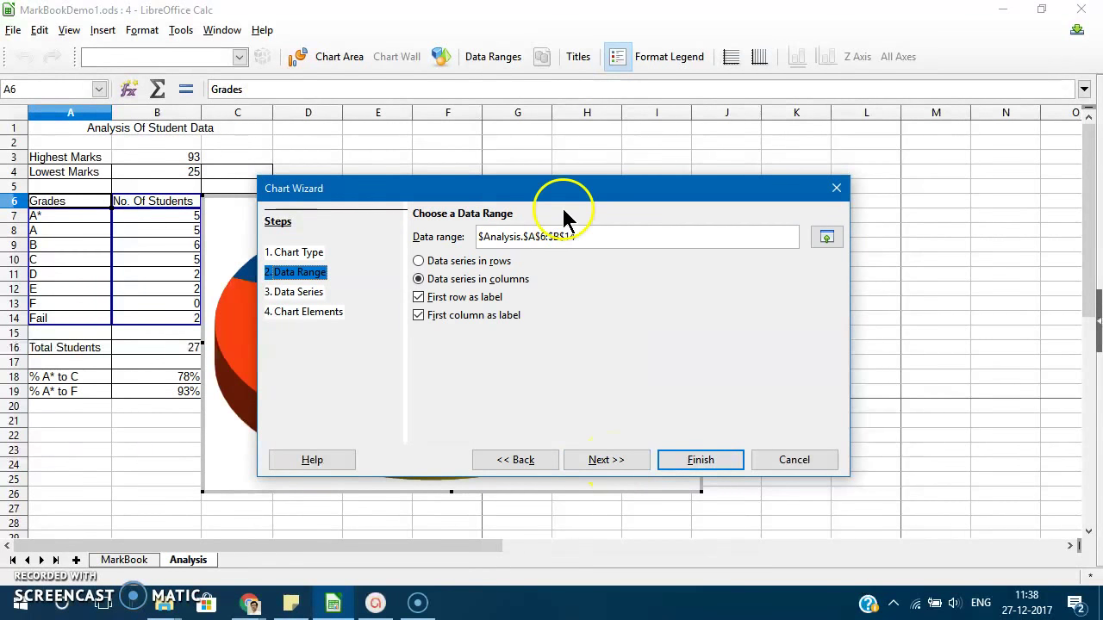
{"action": "left_click_drag", "start_coordinate": [555, 194], "coordinate": [628, 194]}
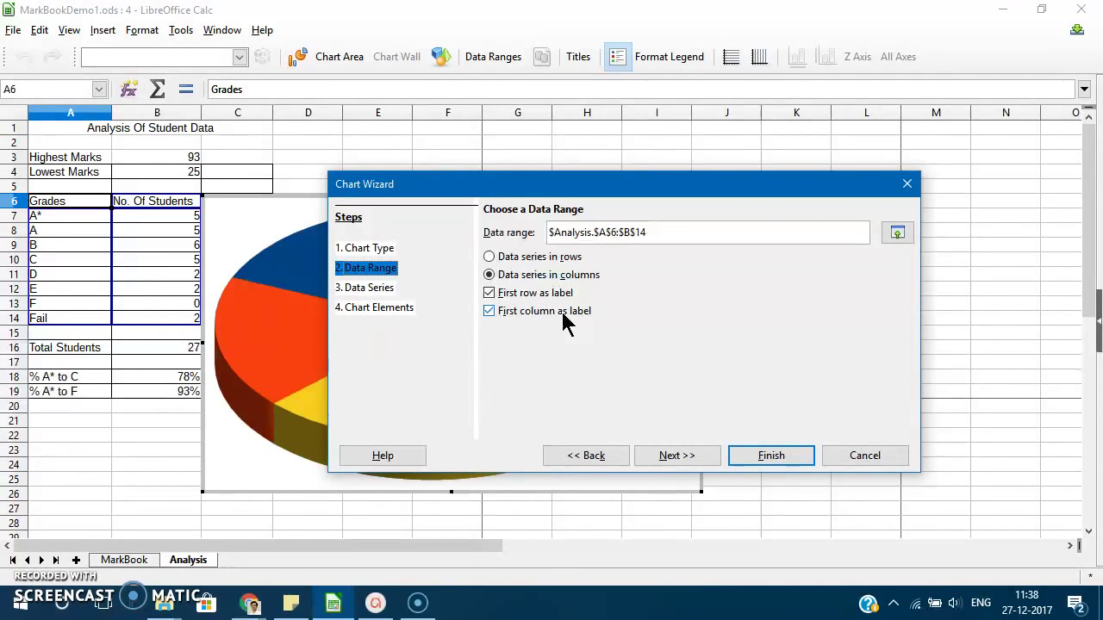
{"action": "left_click", "coordinate": [489, 311]}
{"action": "left_click", "coordinate": [488, 312]}
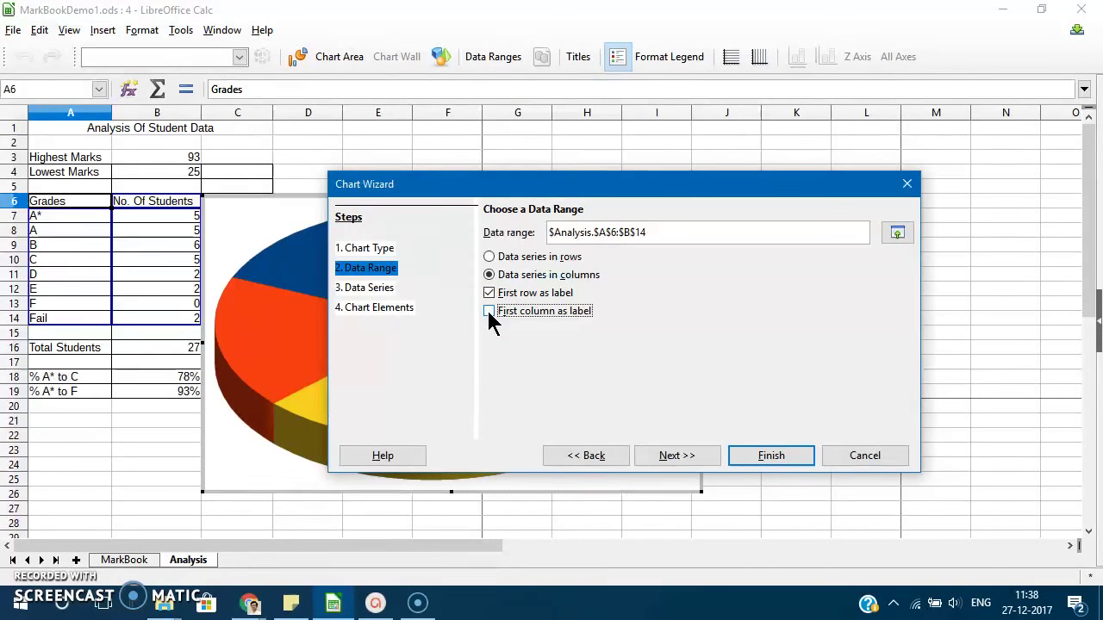
{"action": "left_click", "coordinate": [517, 172]}
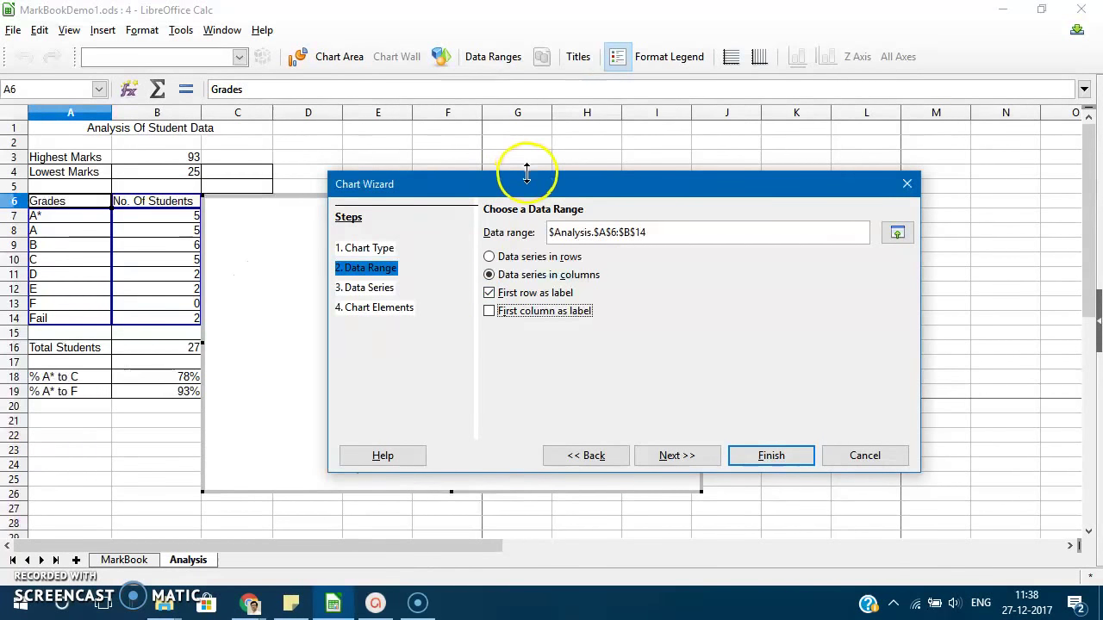
{"action": "mouse_move", "coordinate": [526, 172]}
{"action": "left_mouse_down"}
{"action": "mouse_move", "coordinate": [524, 185]}
{"action": "mouse_move", "coordinate": [478, 104]}
{"action": "mouse_move", "coordinate": [531, 134]}
{"action": "left_mouse_up"}
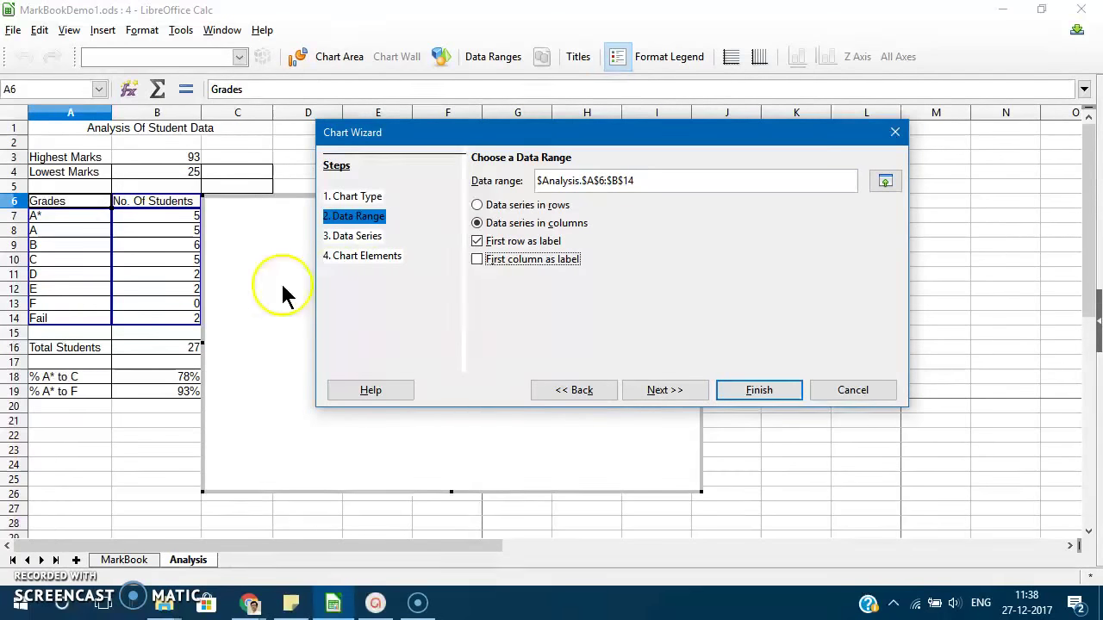
{"action": "left_click", "coordinate": [476, 259]}
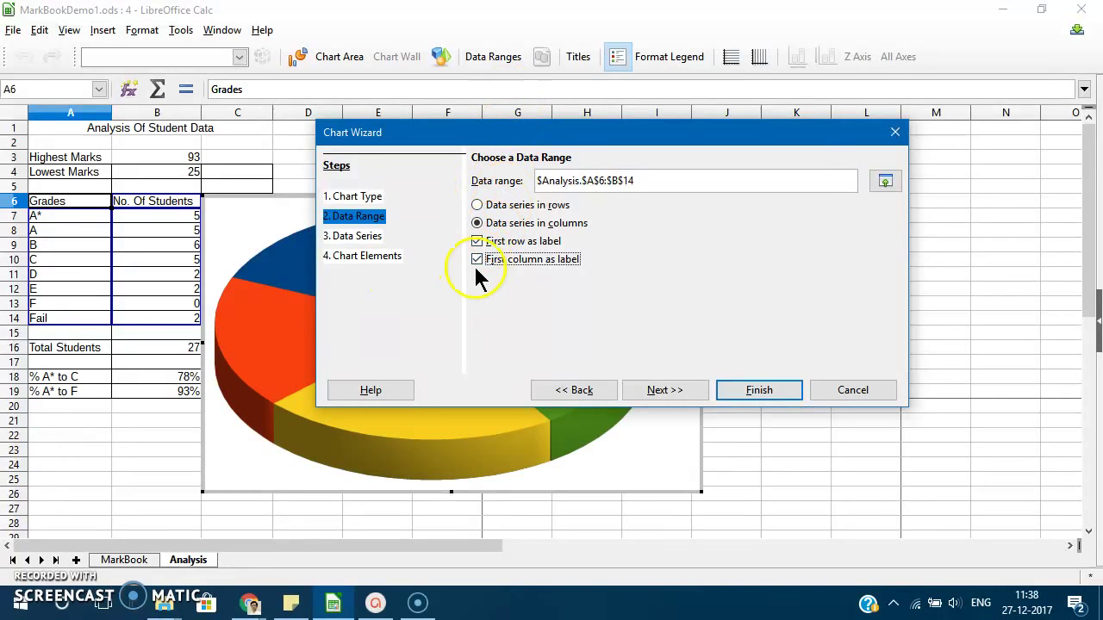
{"action": "mouse_move", "coordinate": [525, 136]}
{"action": "left_mouse_down"}
{"action": "mouse_move", "coordinate": [590, 280]}
{"action": "mouse_move", "coordinate": [498, 464]}
{"action": "left_mouse_up"}
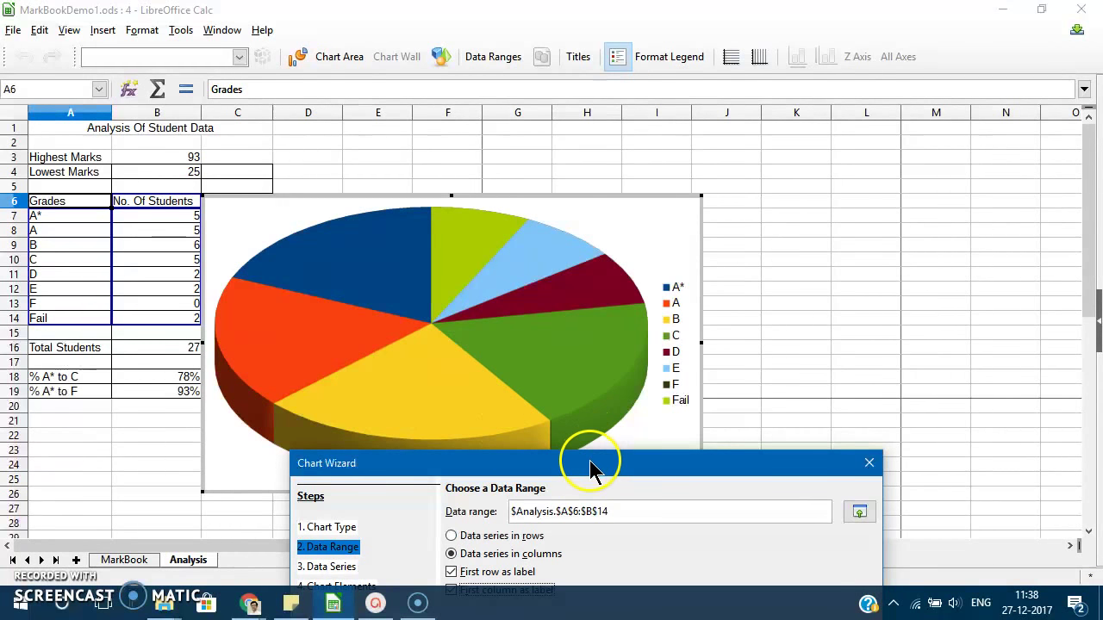
{"action": "left_click_drag", "start_coordinate": [589, 462], "coordinate": [534, 136]}
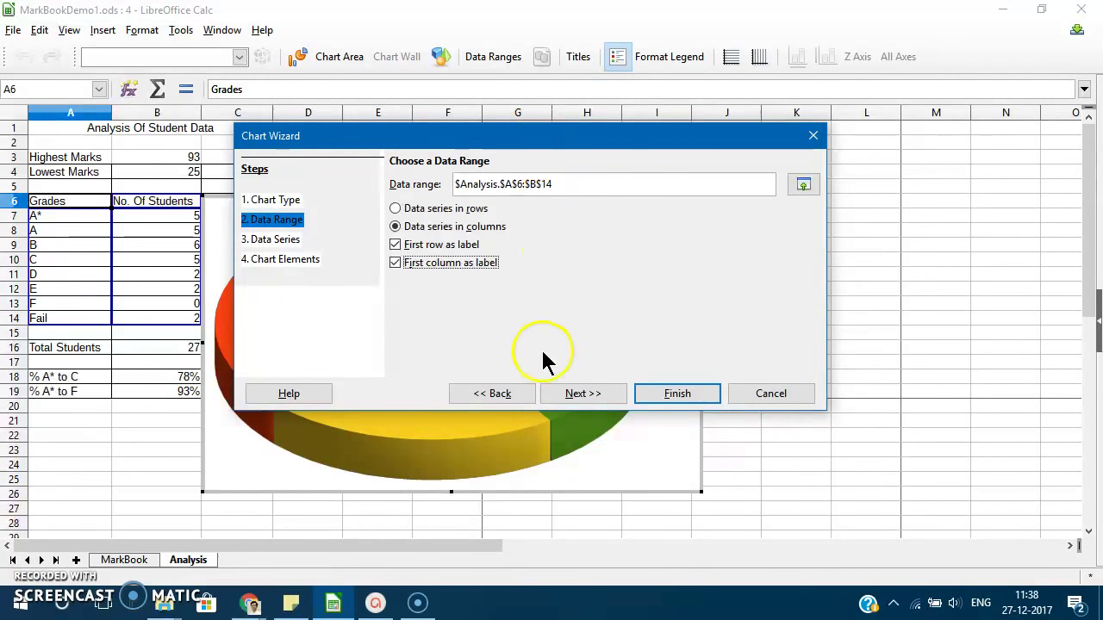
{"action": "left_click", "coordinate": [596, 397]}
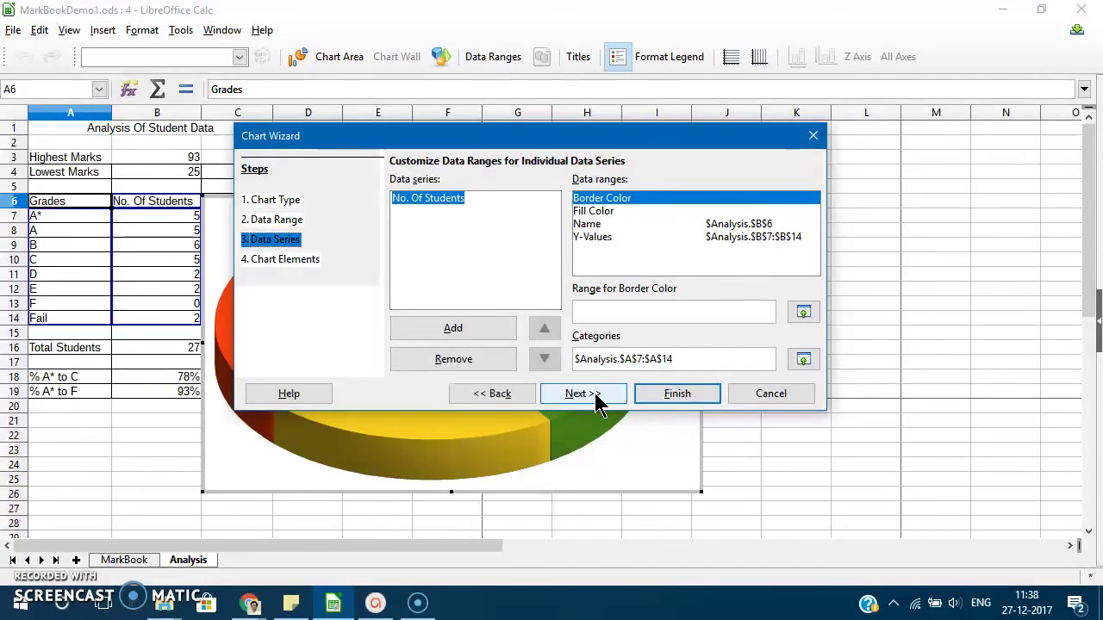
- Title the chart 'Student Grades', place the legend at the Bottom, and finish the wizard
{"action": "left_click", "coordinate": [596, 398]}
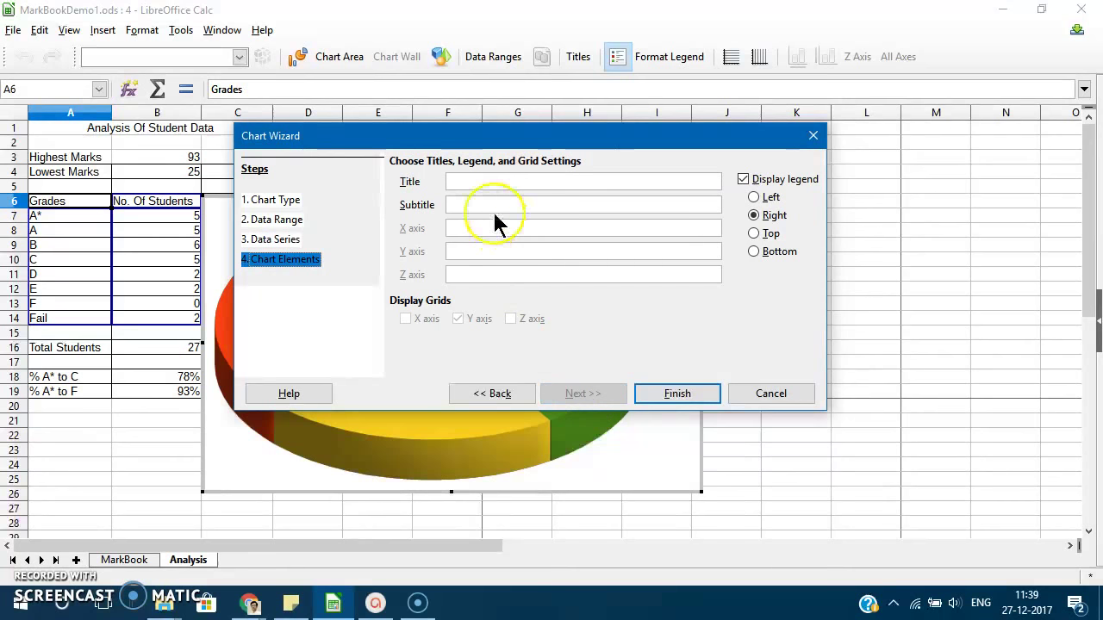
{"action": "left_click", "coordinate": [477, 181]}
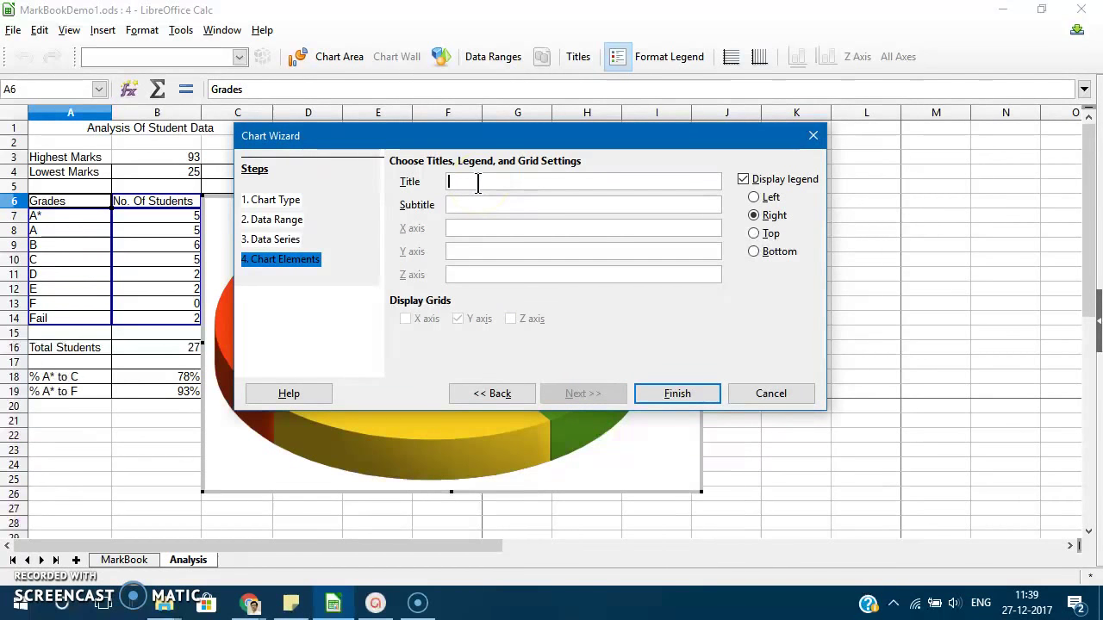
{"action": "type", "text": "Studen"}
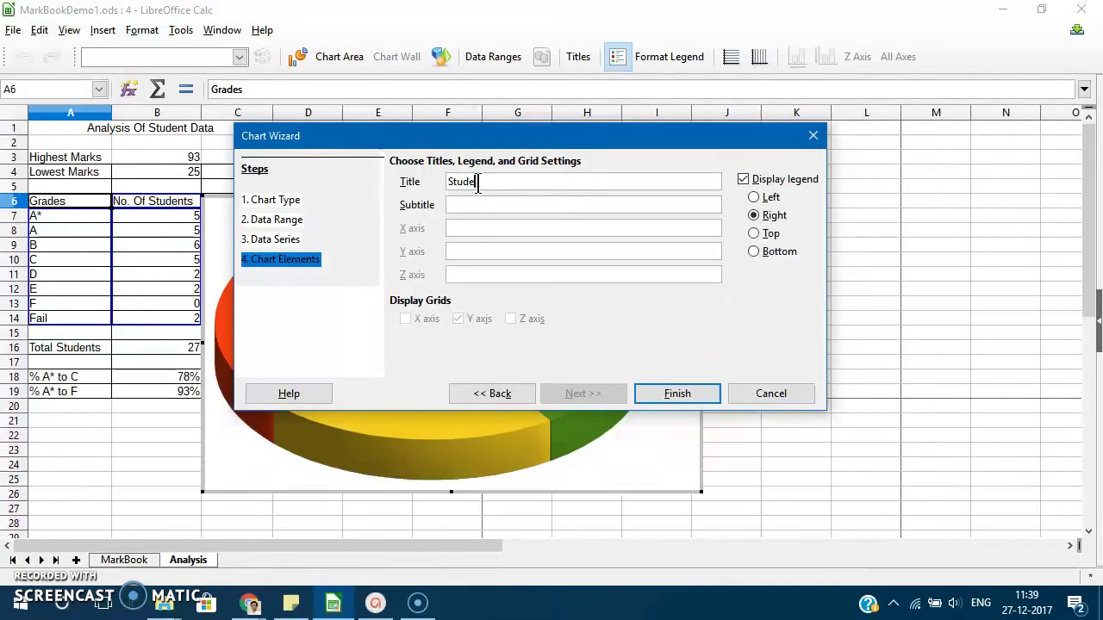
{"action": "type", "text": "t Grades"}
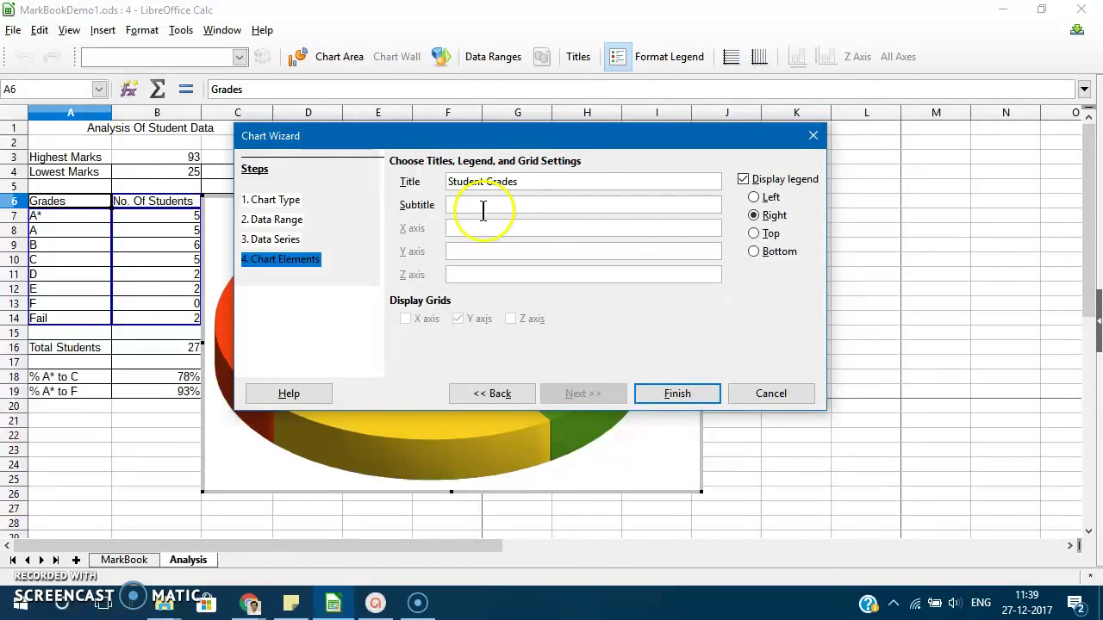
{"action": "left_click", "coordinate": [744, 180]}
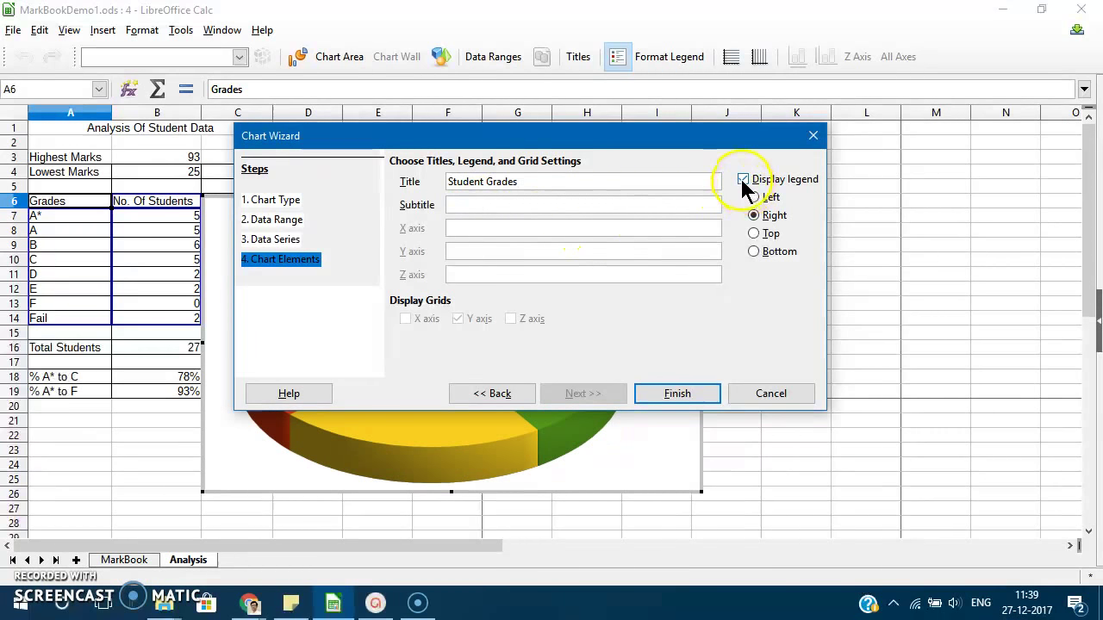
{"action": "left_click", "coordinate": [758, 233]}
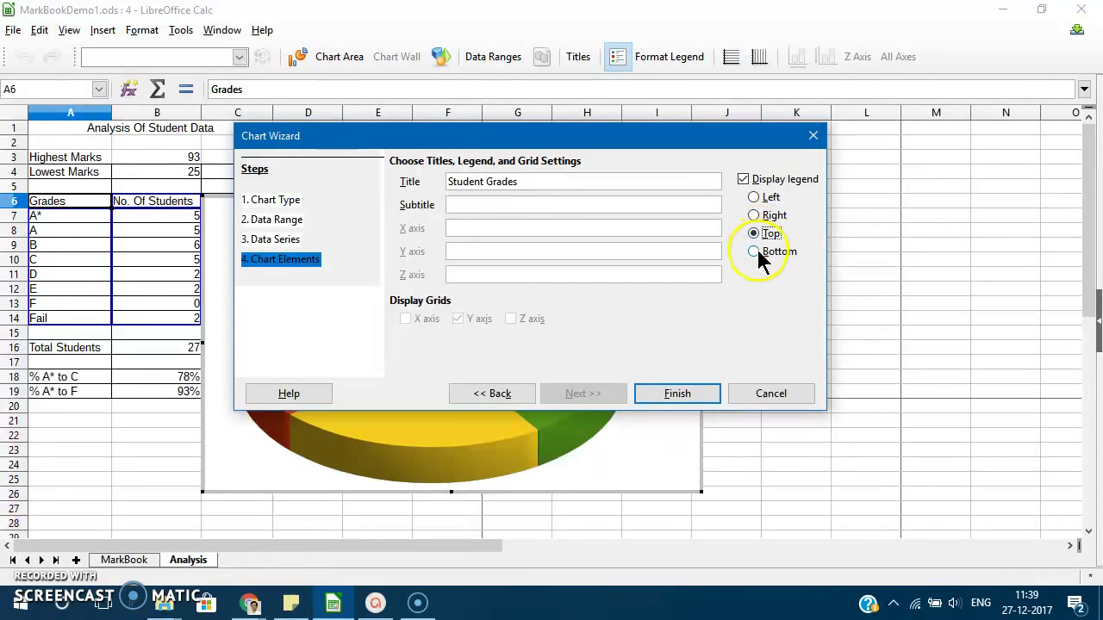
{"action": "left_click", "coordinate": [758, 252]}
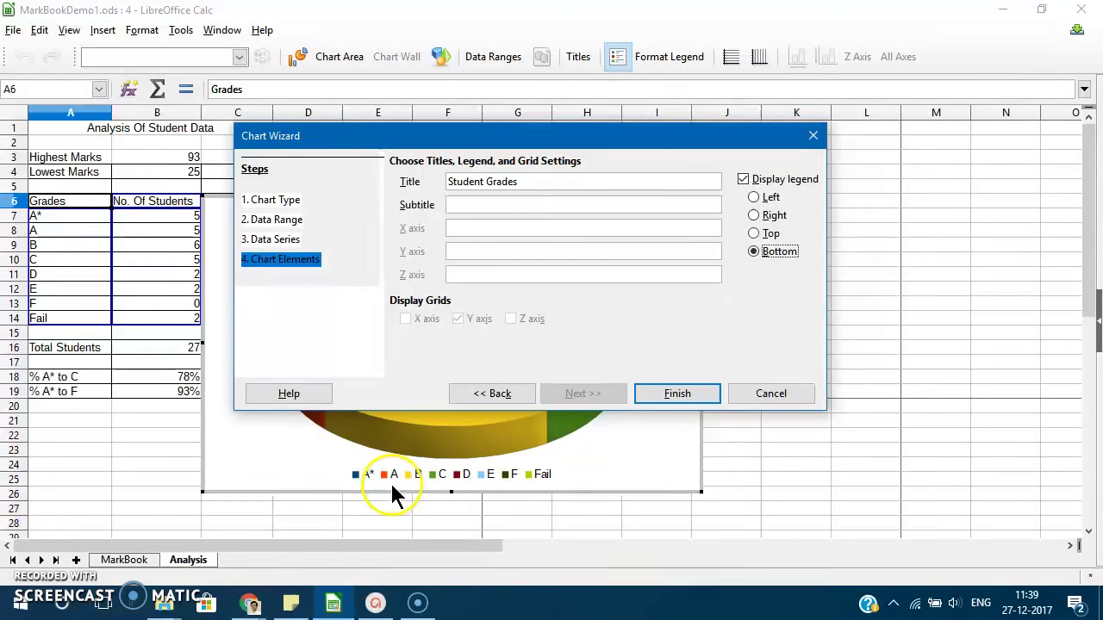
{"action": "left_click", "coordinate": [686, 398]}
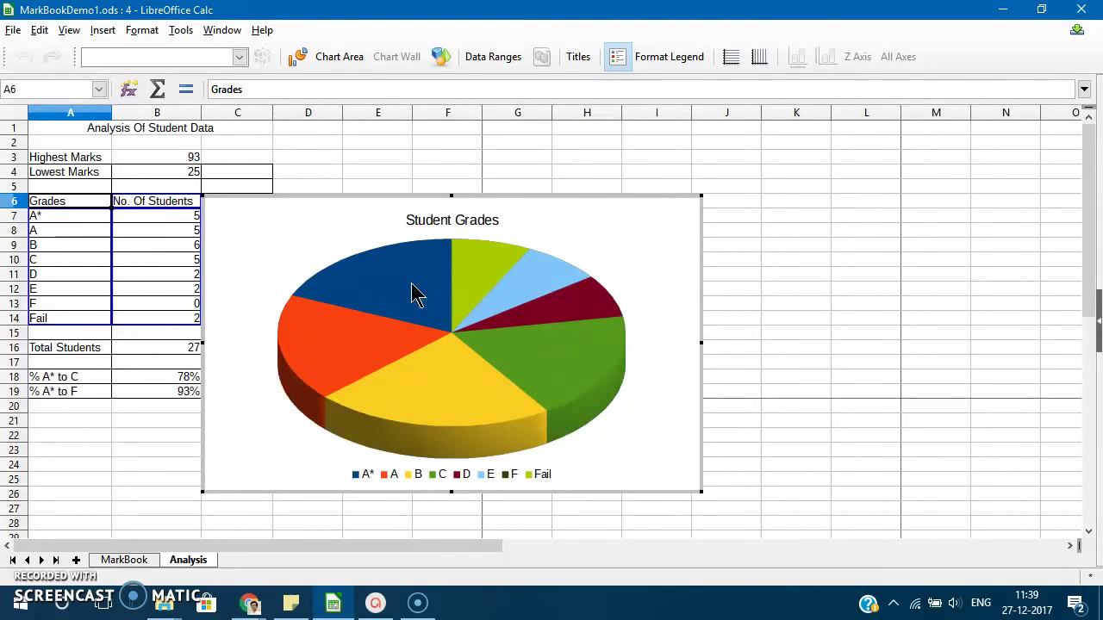
{"action": "mouse_move", "coordinate": [405, 280]}
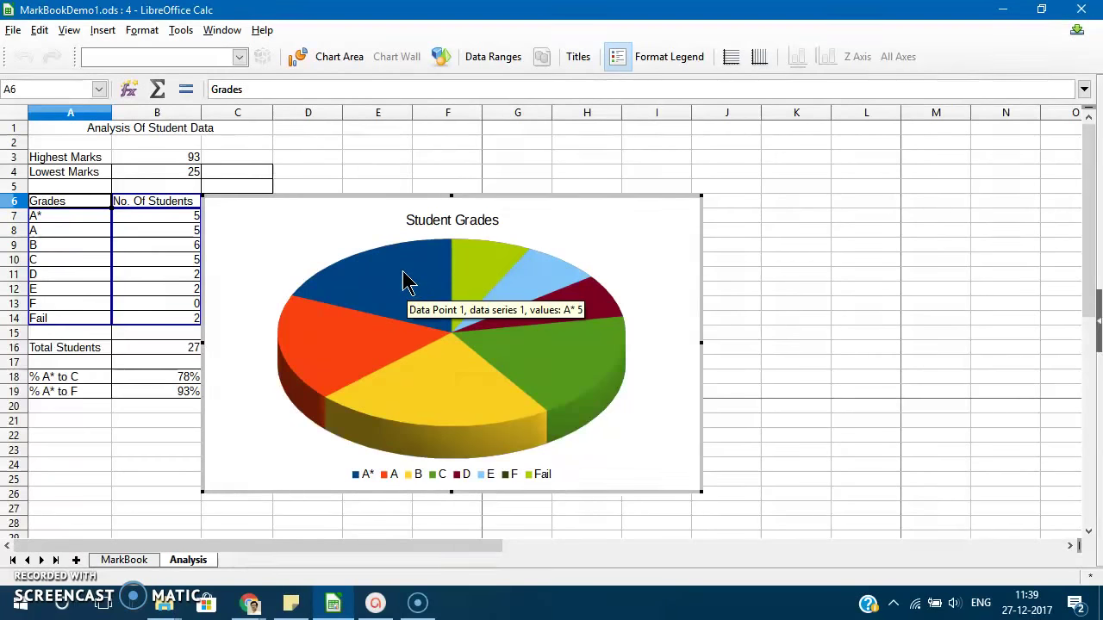
- Insert data labels with each grade's student count on the pie's data series
{"action": "right_click", "coordinate": [404, 280]}
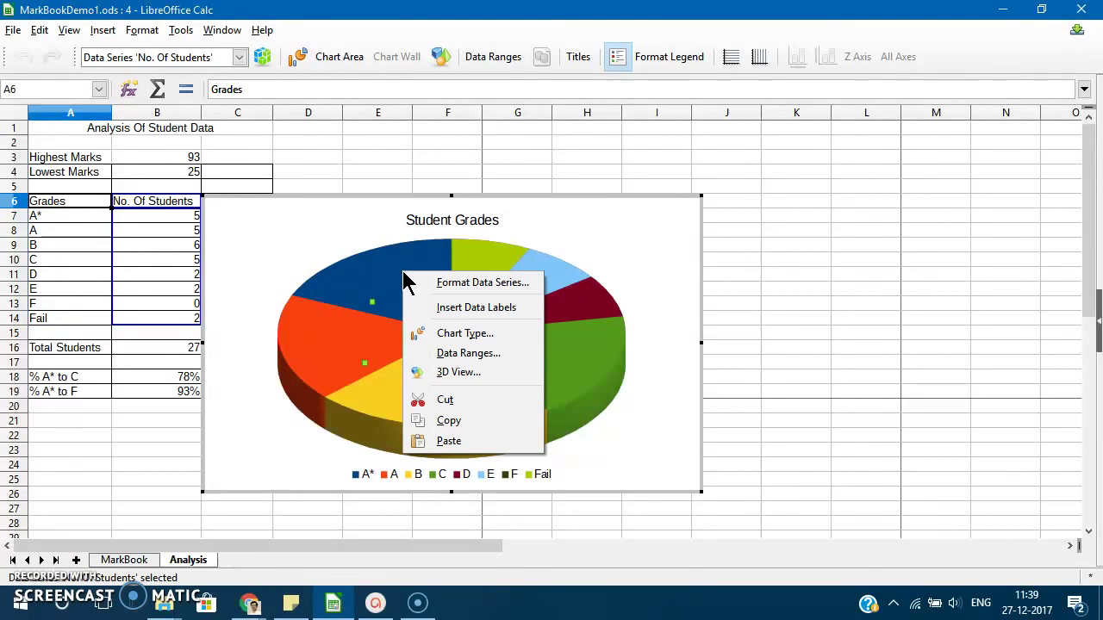
{"action": "left_click", "coordinate": [466, 309]}
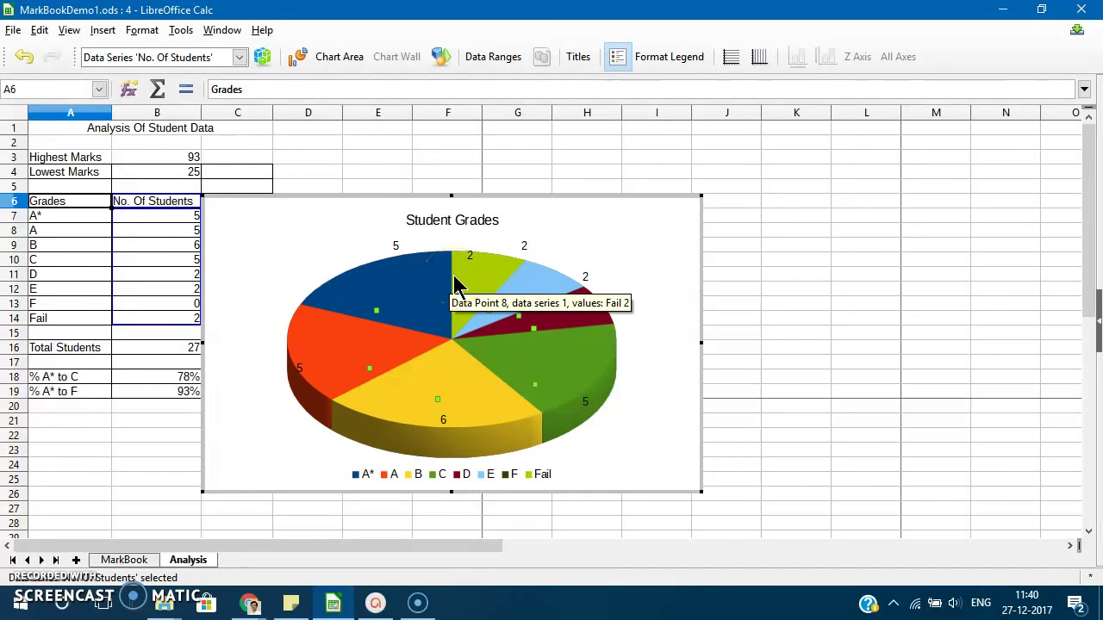
{"action": "left_click", "coordinate": [561, 392]}
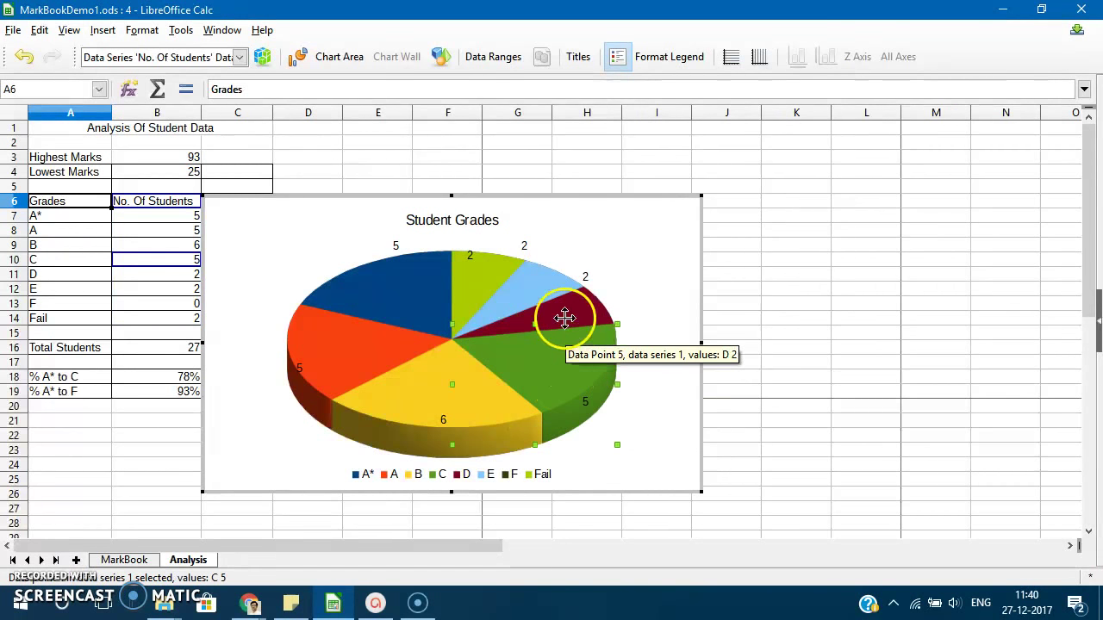
{"action": "left_click", "coordinate": [399, 290]}
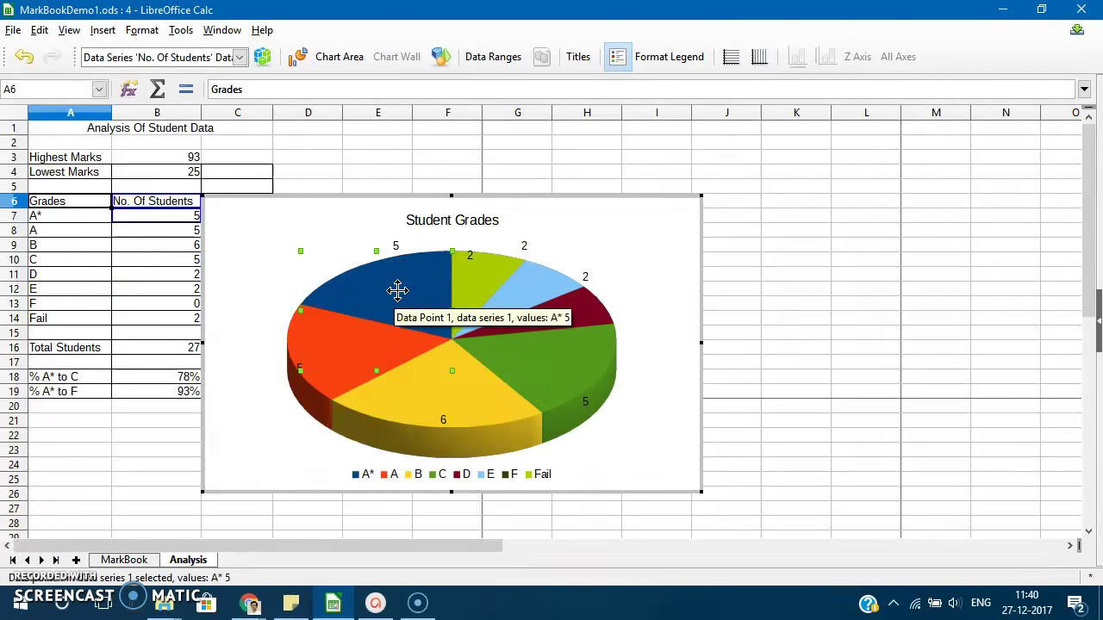
{"action": "left_click_drag", "start_coordinate": [397, 290], "coordinate": [361, 269]}
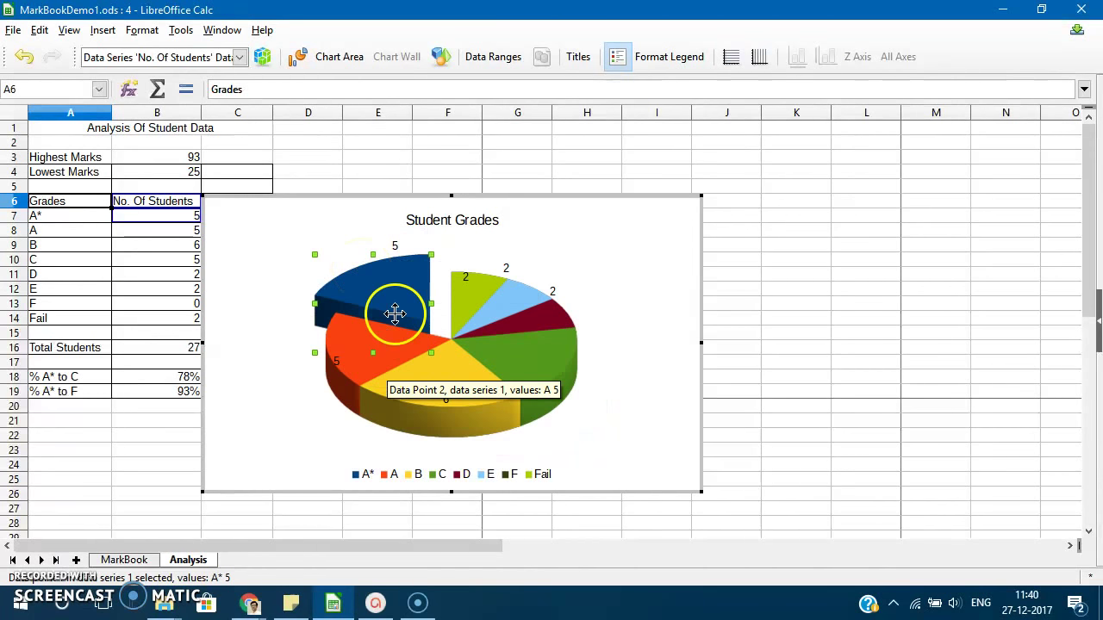
{"action": "left_click", "coordinate": [360, 356]}
{"action": "left_click_drag", "start_coordinate": [358, 356], "coordinate": [312, 359]}
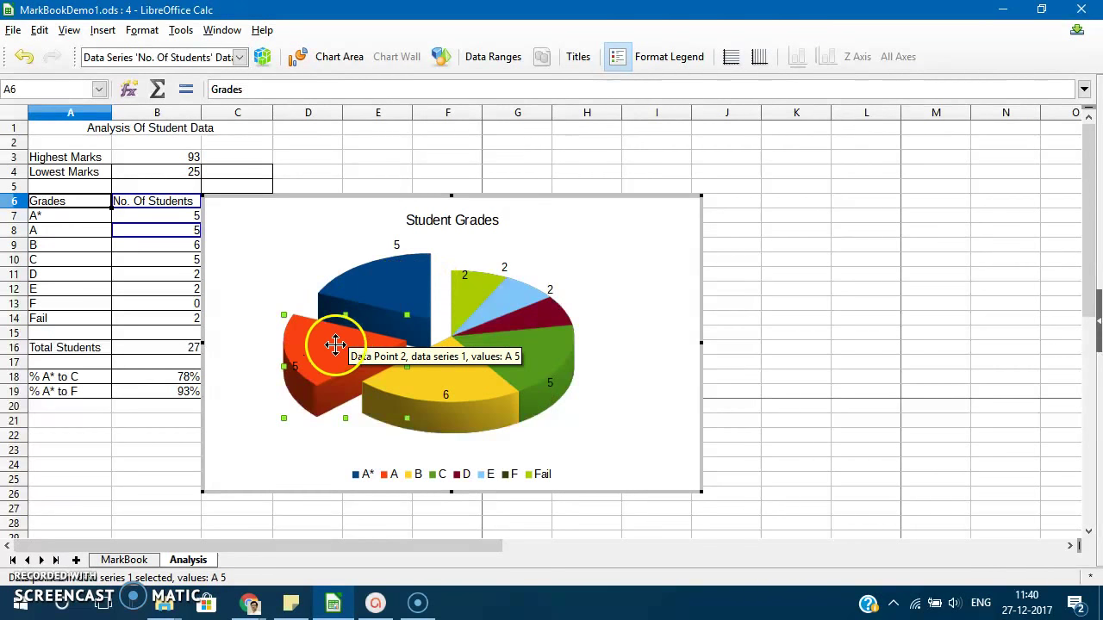
{"action": "left_click_drag", "start_coordinate": [321, 348], "coordinate": [390, 362]}
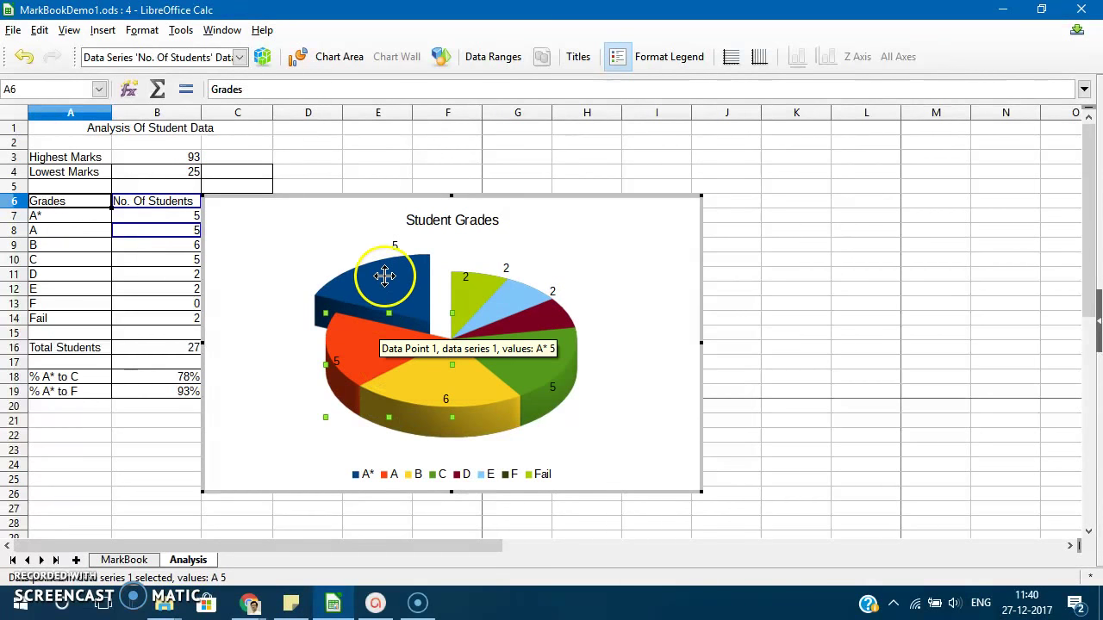
{"action": "left_click", "coordinate": [384, 274]}
{"action": "left_click_drag", "start_coordinate": [384, 274], "coordinate": [416, 304]}
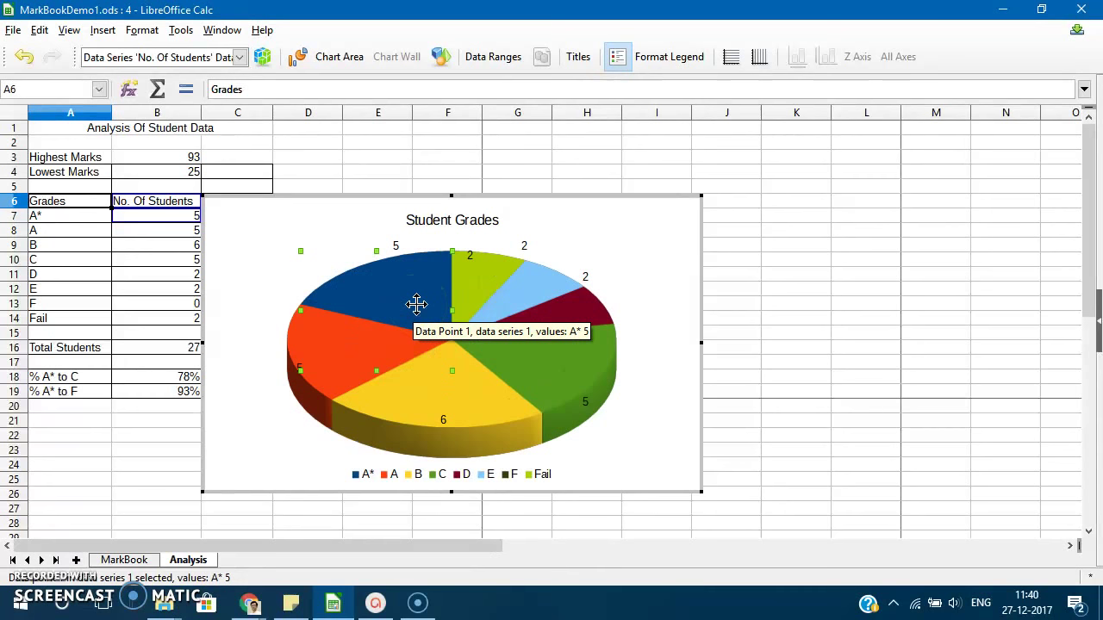
{"action": "left_click", "coordinate": [259, 458]}
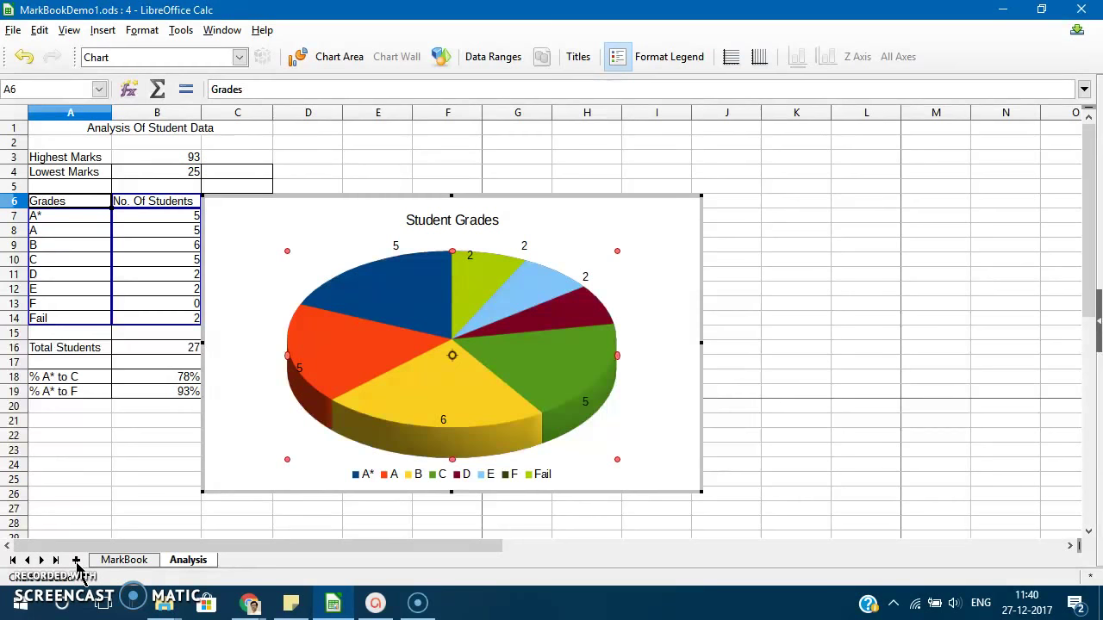
- Add two new sheets to the workbook and select Sheet3
{"action": "left_click", "coordinate": [76, 561]}
{"action": "left_click", "coordinate": [76, 561]}
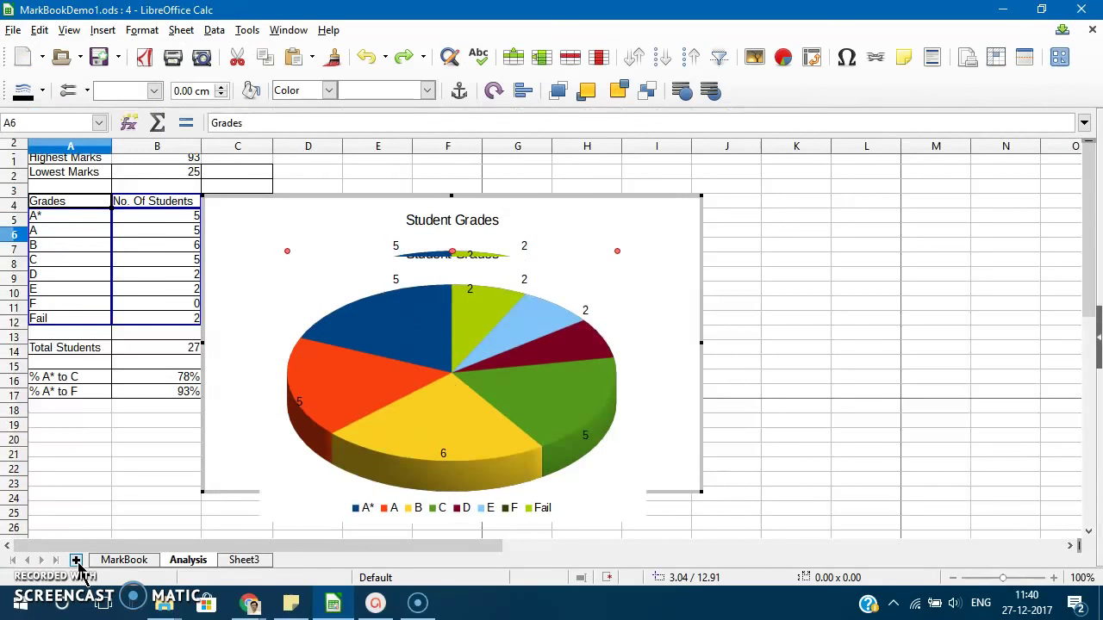
{"action": "left_click", "coordinate": [239, 564]}
{"action": "left_click", "coordinate": [243, 566]}
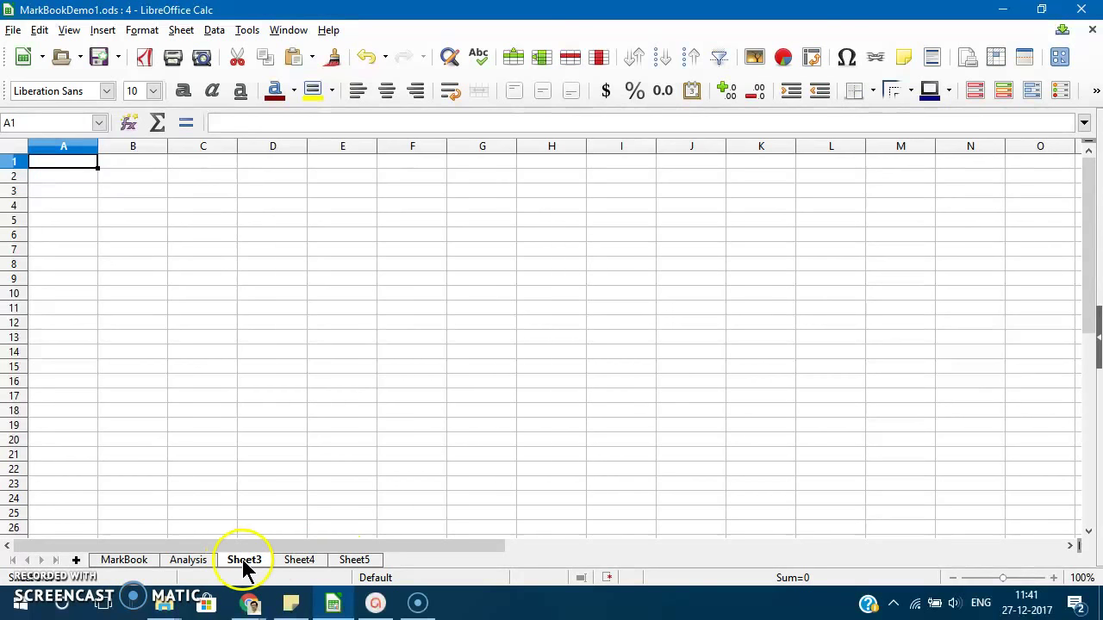
- Rename Sheet3 to 'Charts' and return to the Analysis sheet
{"action": "double_click", "coordinate": [244, 564]}
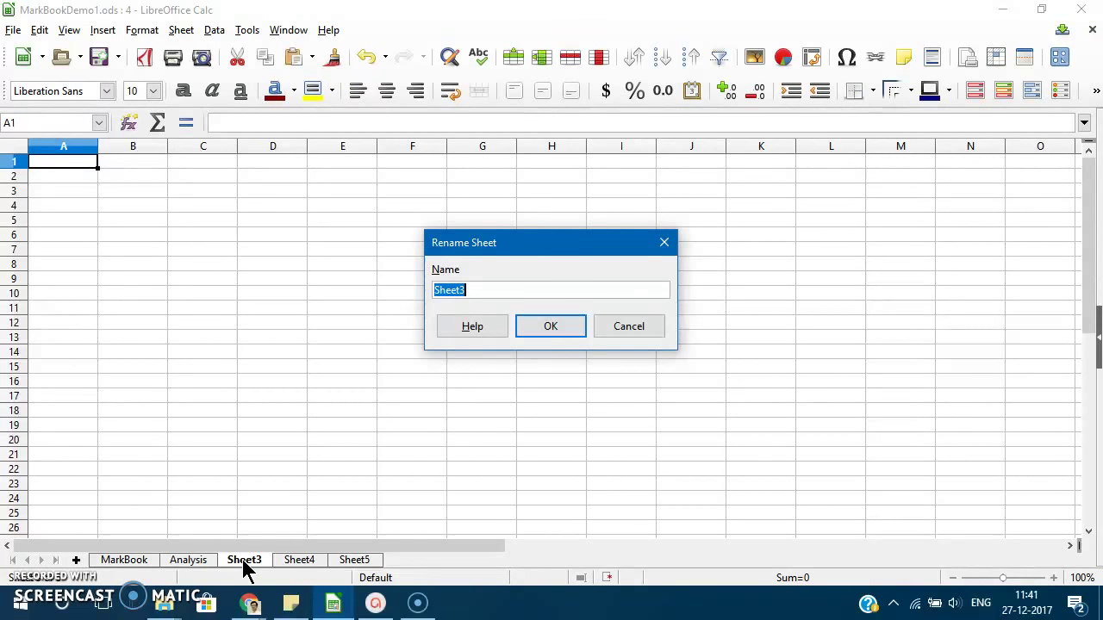
{"action": "type", "text": "Charts"}
{"action": "left_click", "coordinate": [323, 487]}
{"action": "left_click", "coordinate": [554, 325]}
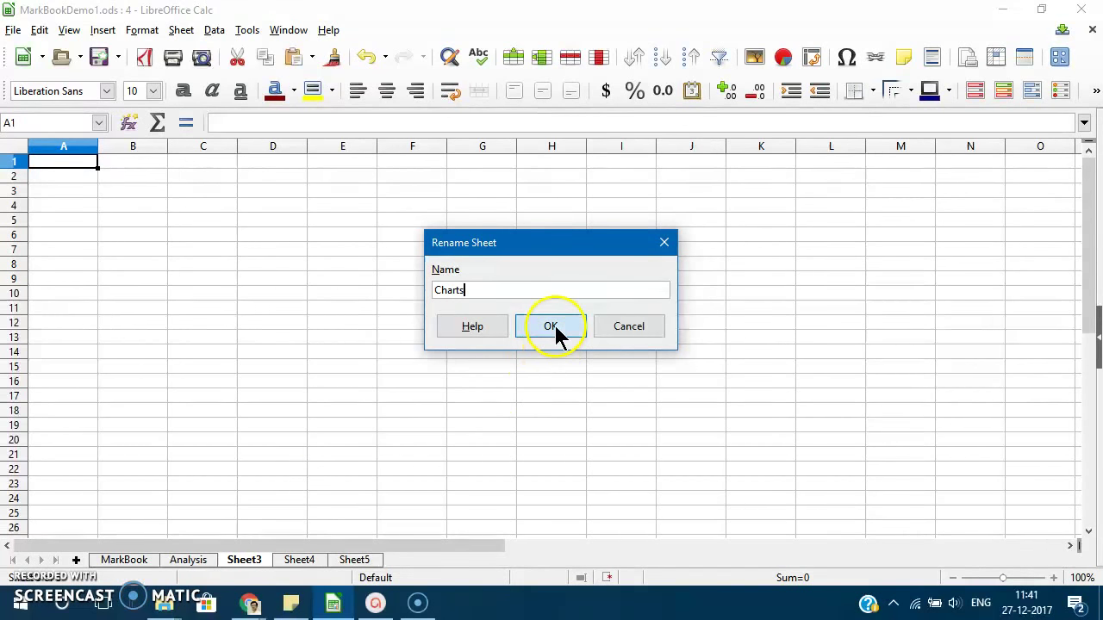
{"action": "left_click", "coordinate": [188, 562]}
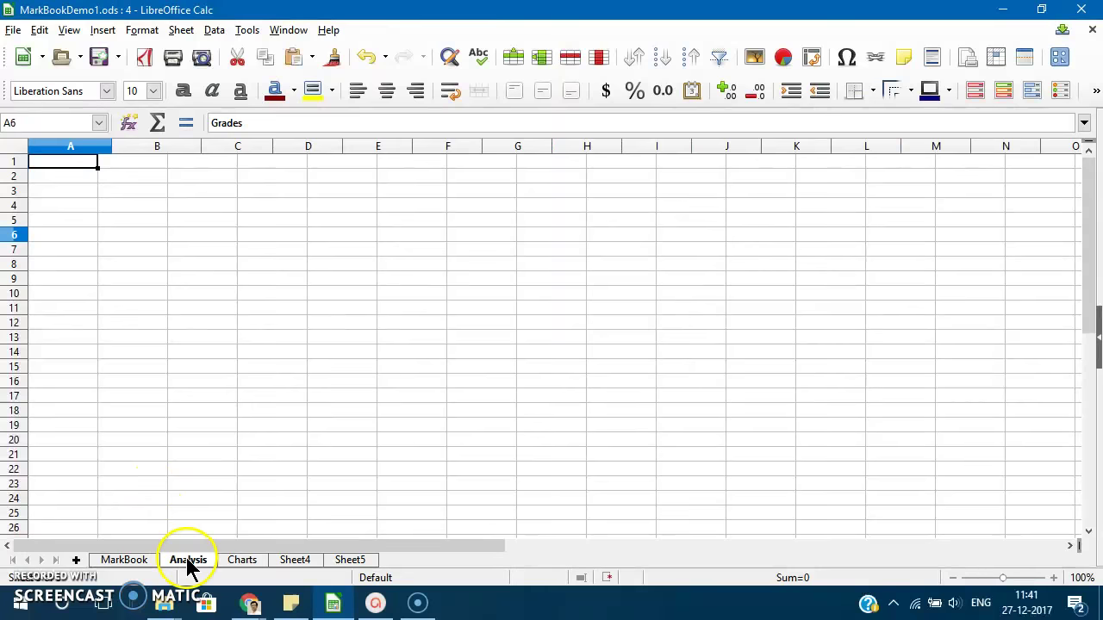
- Cut the Student Grades pie chart from Analysis and paste it onto the Charts sheet
{"action": "left_click", "coordinate": [295, 261]}
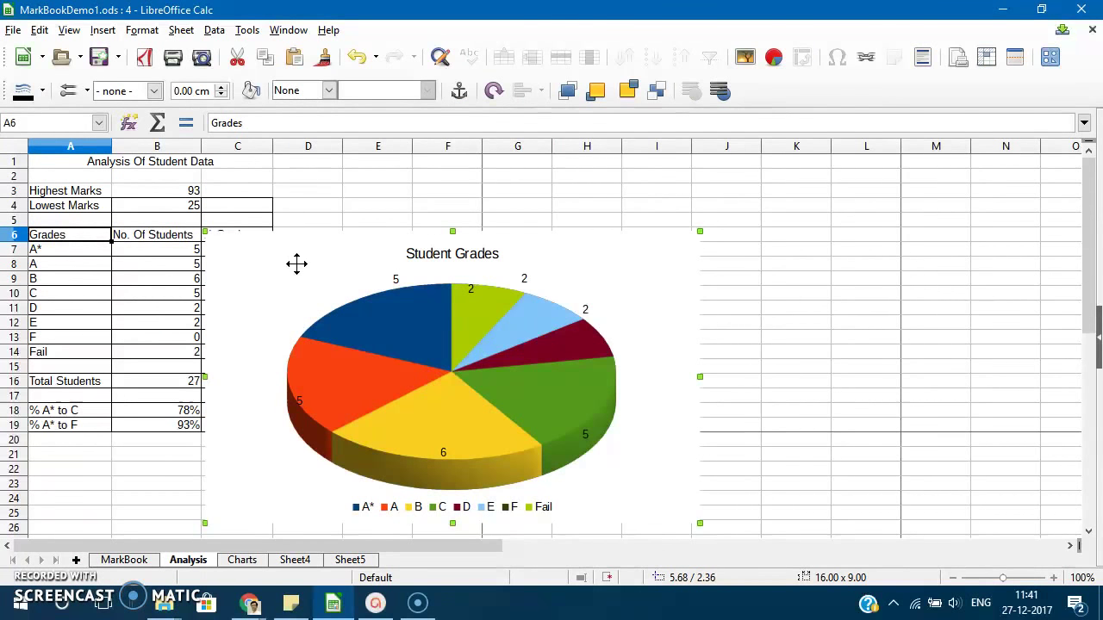
{"action": "key", "text": "ctrl+x"}
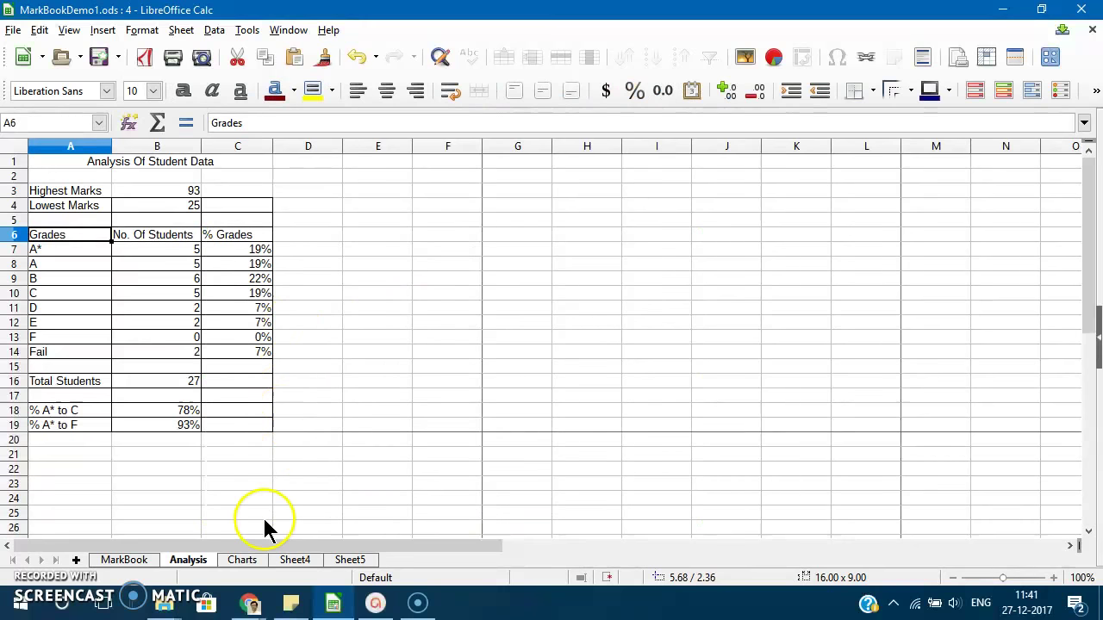
{"action": "left_click", "coordinate": [242, 562]}
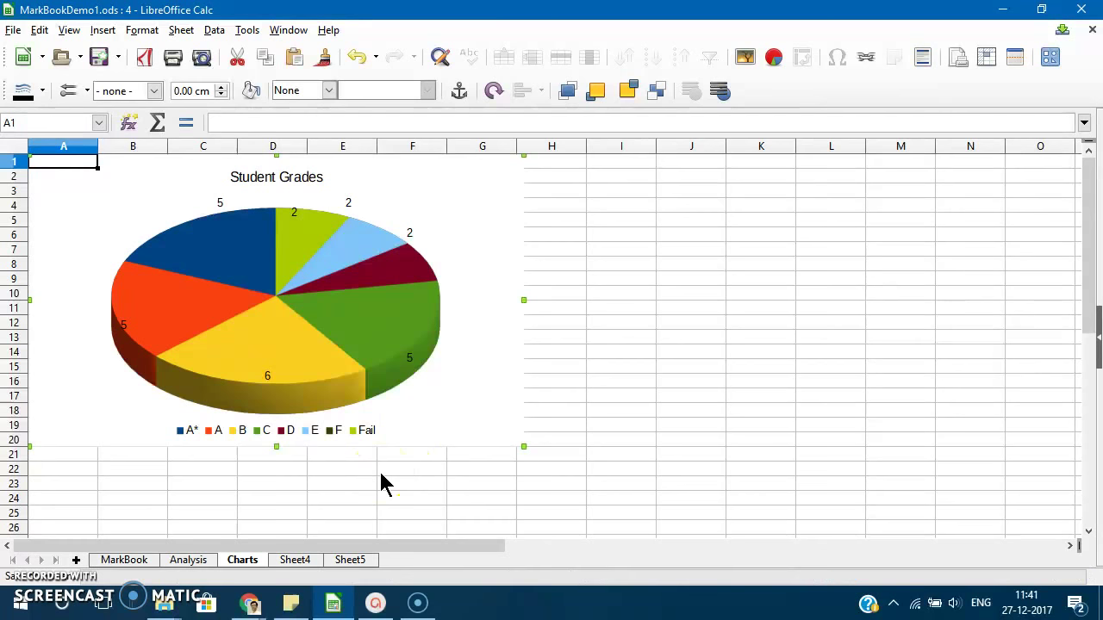
{"action": "left_click", "coordinate": [359, 445]}
{"action": "left_click", "coordinate": [287, 331]}
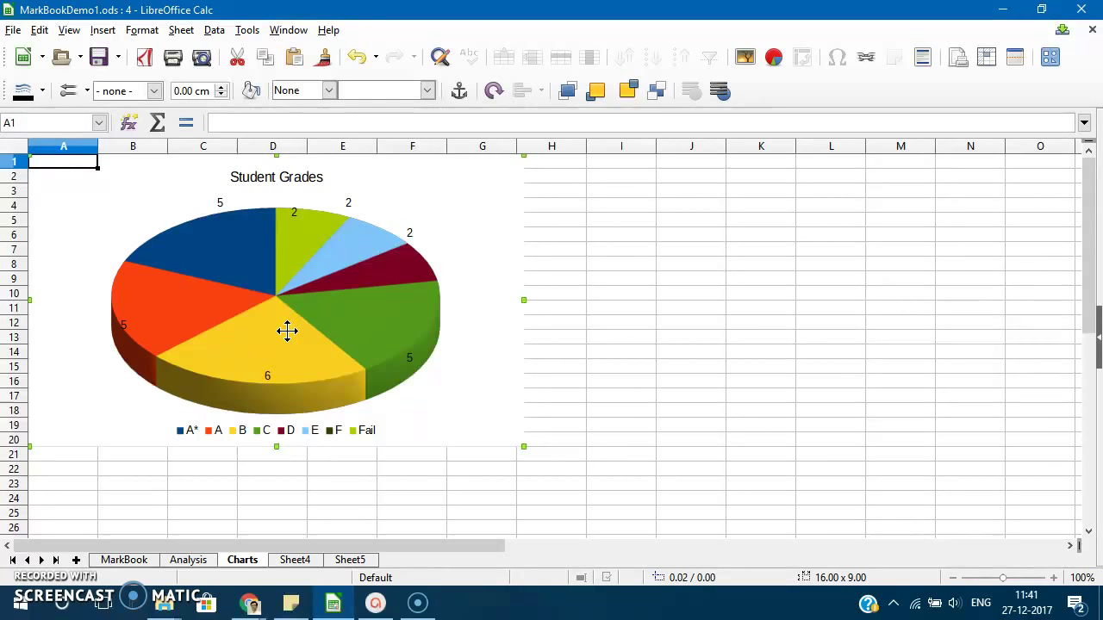
{"action": "left_click", "coordinate": [287, 331]}
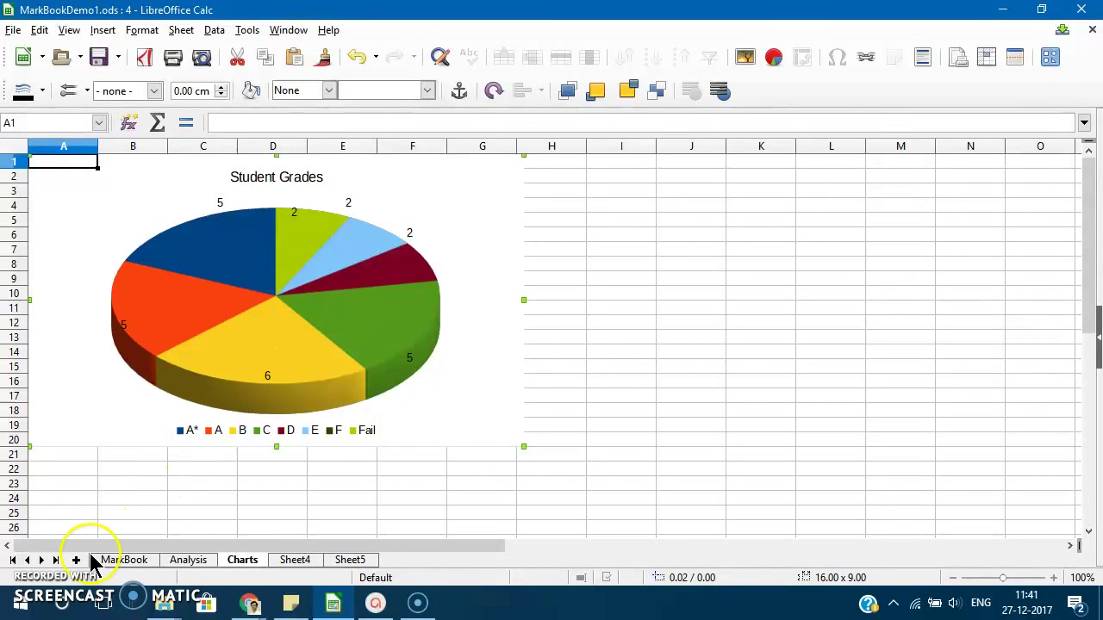
- Search 'libre' in the Start menu and launch a blank LibreOffice Writer document
{"action": "left_click", "coordinate": [60, 605]}
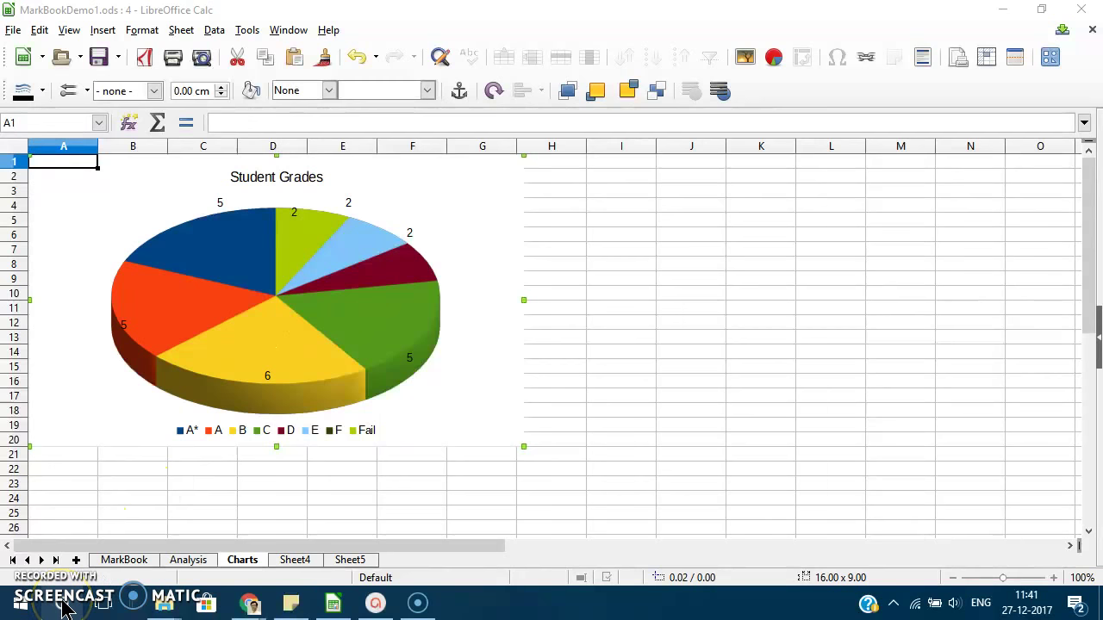
{"action": "type", "text": "lib"}
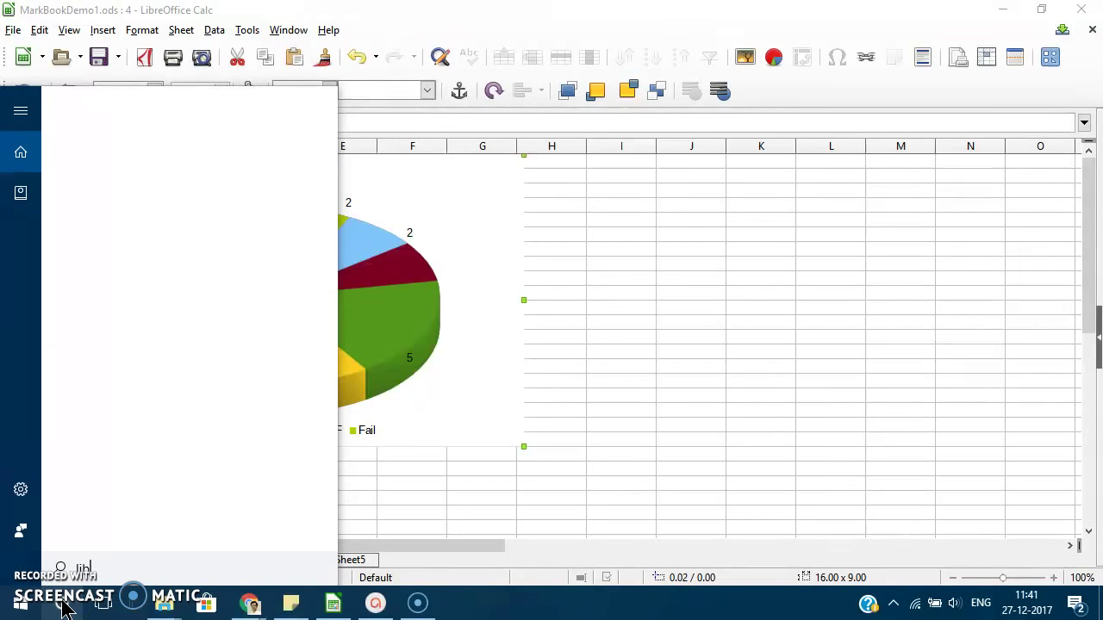
{"action": "type", "text": "re"}
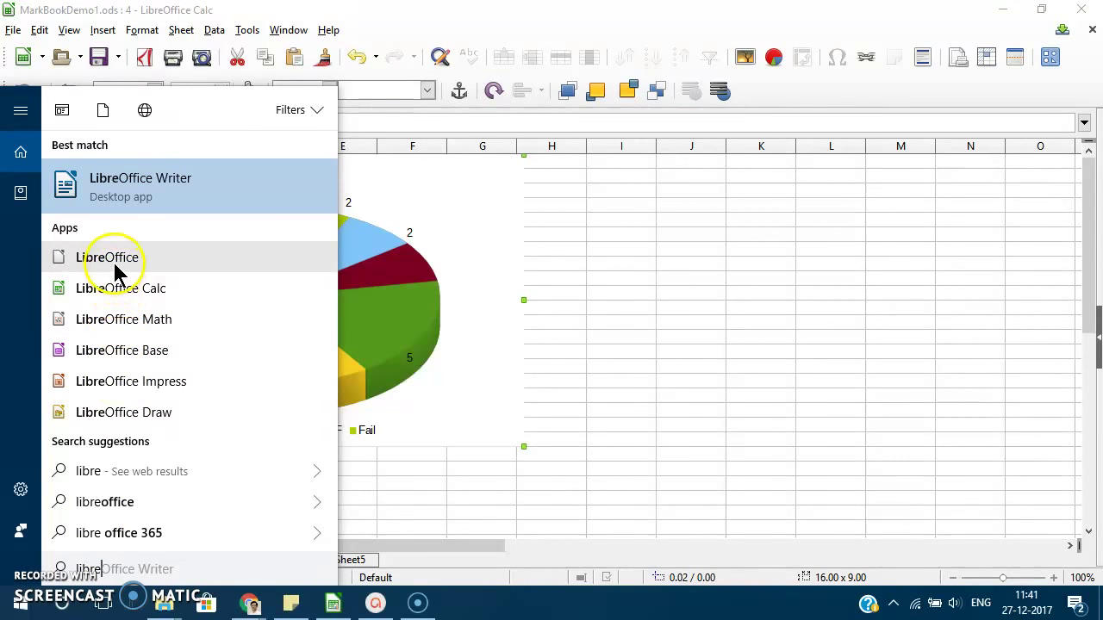
{"action": "left_click", "coordinate": [124, 198]}
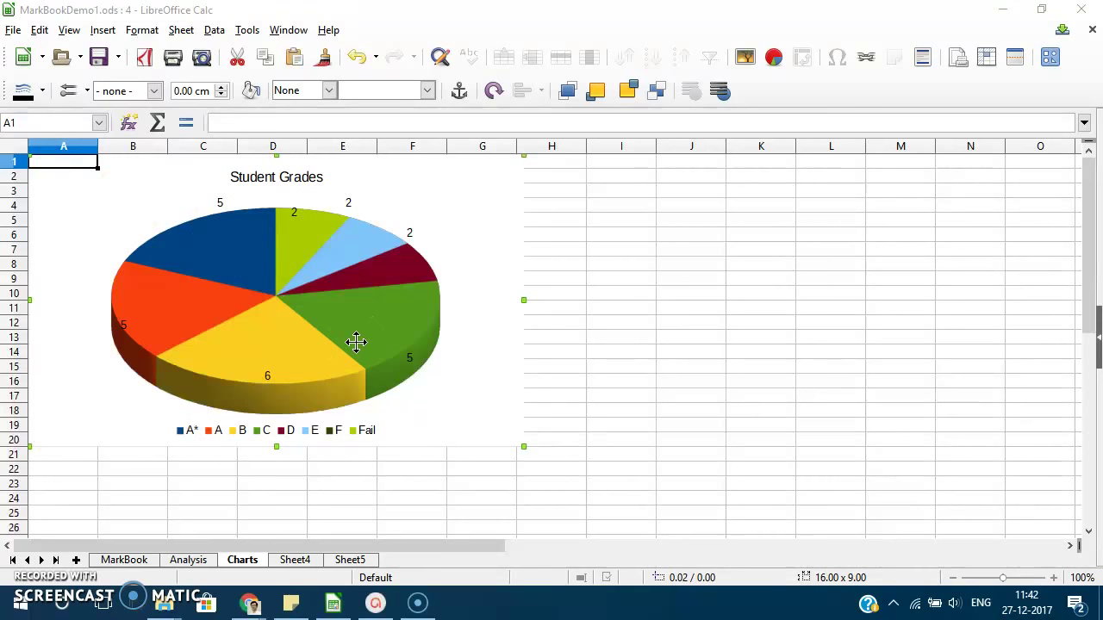
{"action": "left_click", "coordinate": [530, 380]}
{"action": "left_click", "coordinate": [387, 350]}
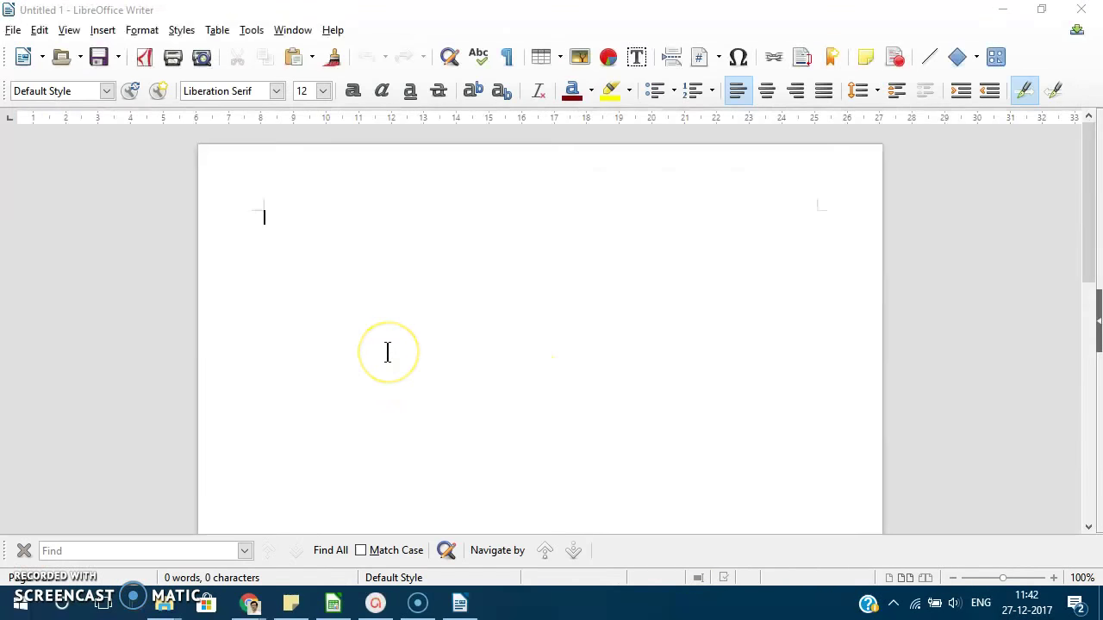
- Write 'Content goes here....' and 'Insert chart:' in Writer, leaving an empty line below
{"action": "left_click", "coordinate": [383, 299]}
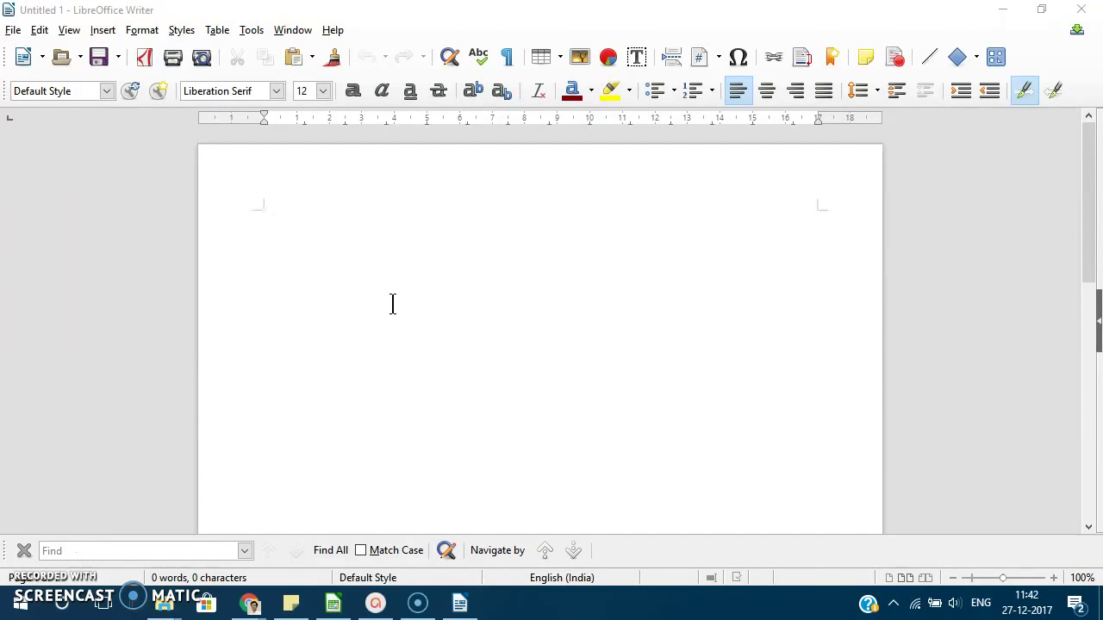
{"action": "left_click", "coordinate": [337, 232]}
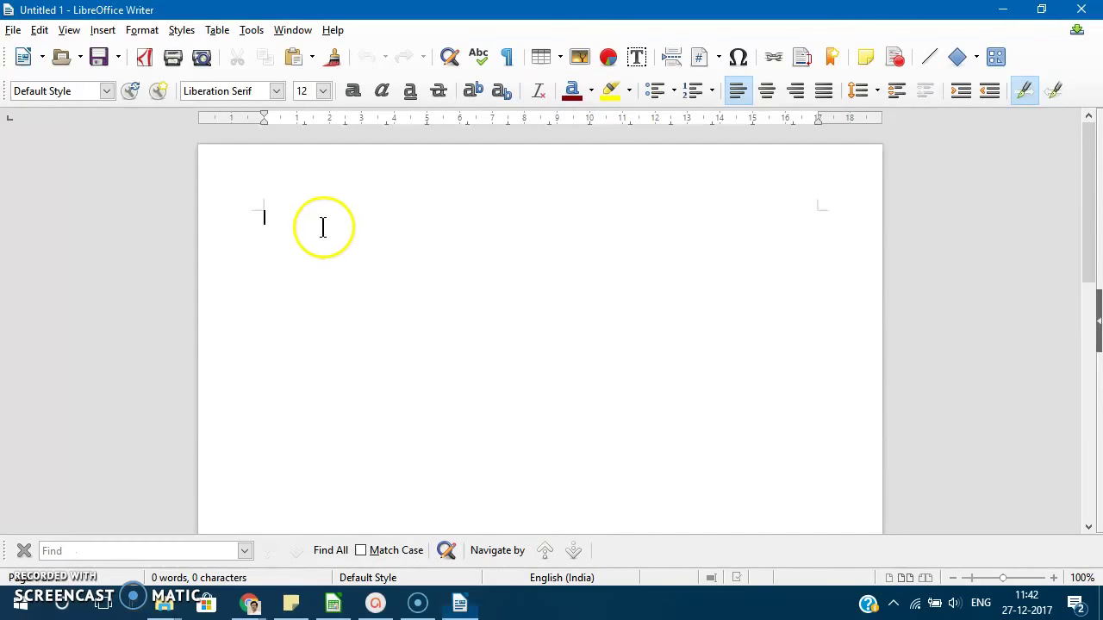
{"action": "type", "text": "C"}
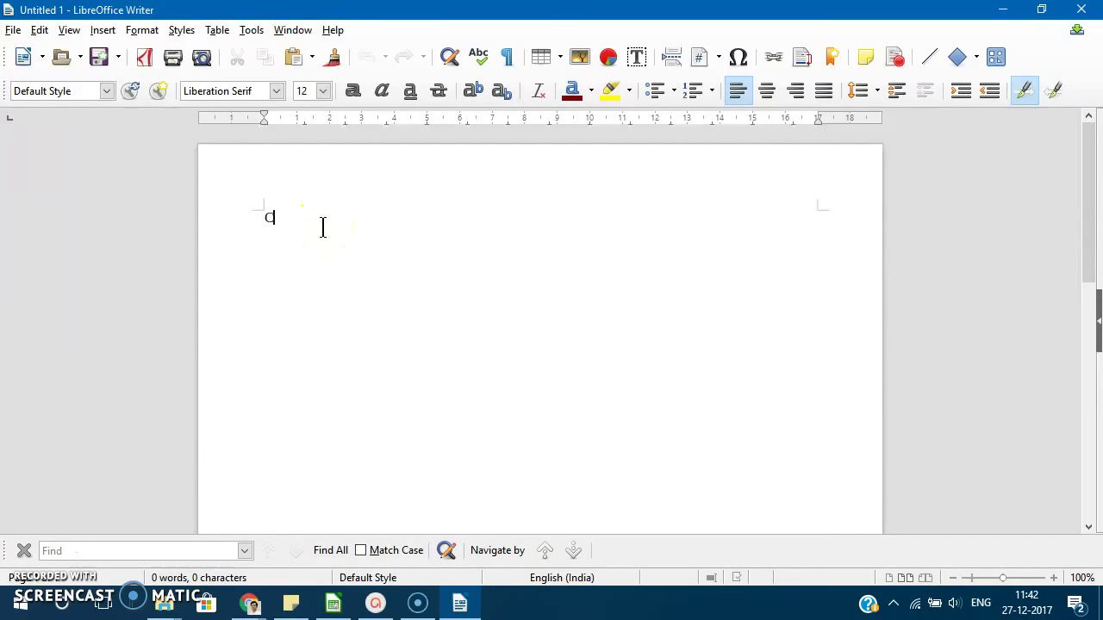
{"action": "type", "text": "ontent"}
{"action": "type", "text": " goes h"}
{"action": "type", "text": "ere..............."}
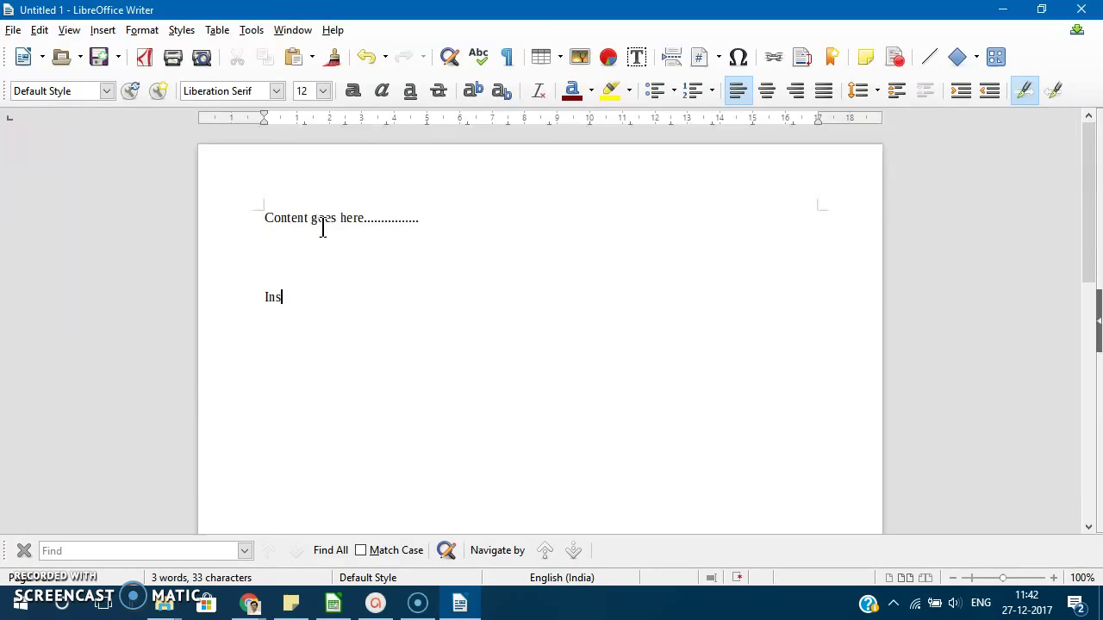
{"action": "type", "text": "ert chart:"}
{"action": "key", "text": "Return"}
{"action": "left_click", "coordinate": [292, 306]}
{"action": "mouse_move", "coordinate": [334, 604]}
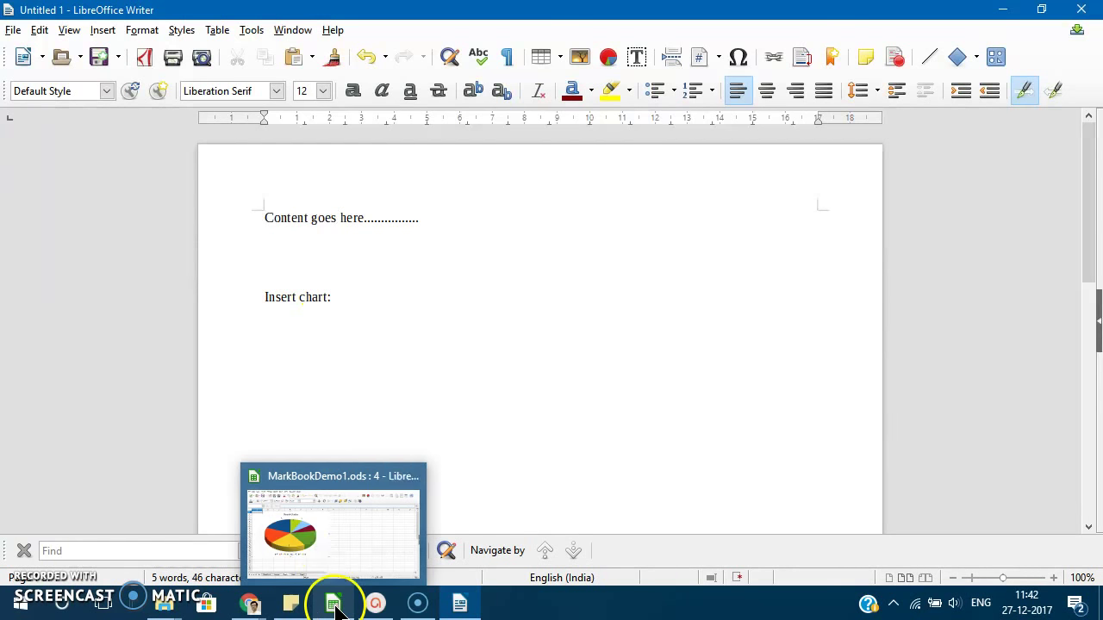
- Paste the Student Grades pie chart from Calc into the Writer document
{"action": "left_click", "coordinate": [314, 543]}
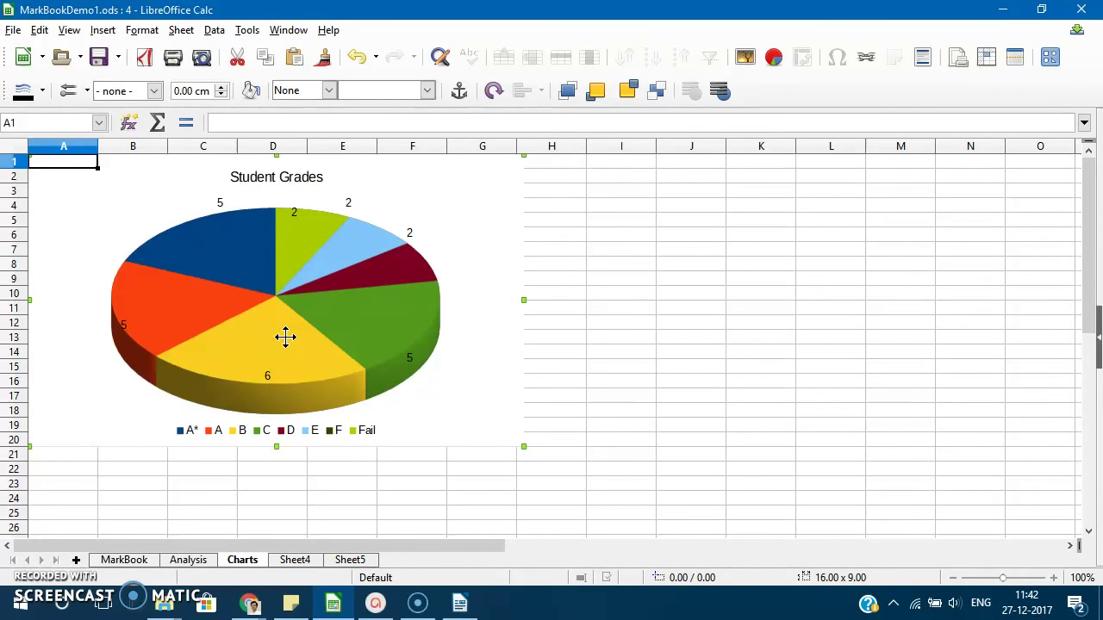
{"action": "left_click", "coordinate": [465, 607]}
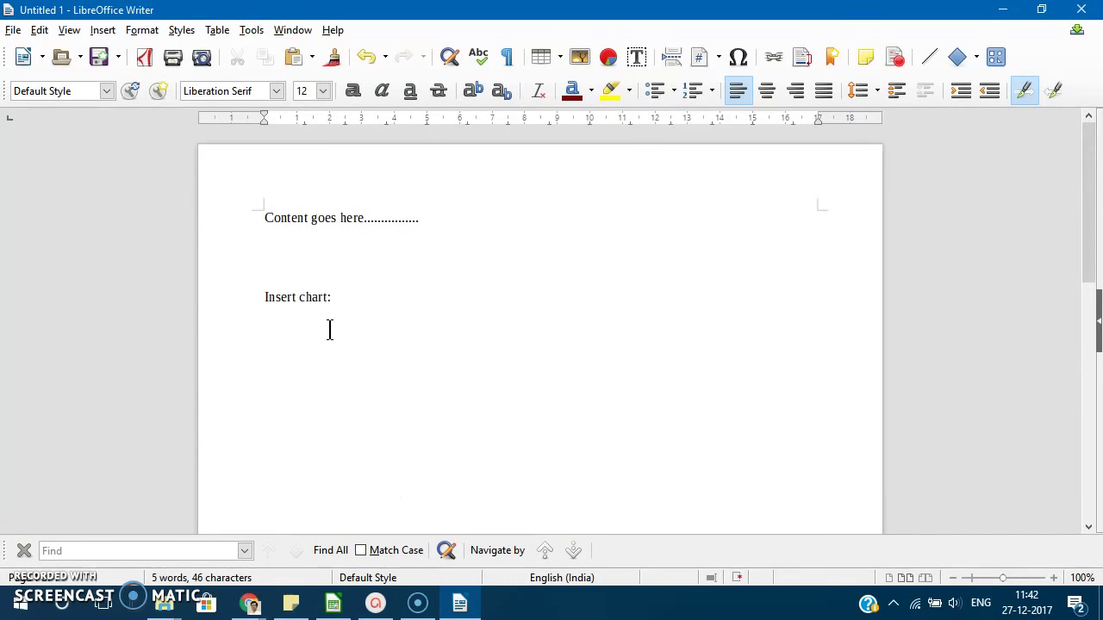
{"action": "key", "text": "ctrl+v"}
- Shrink the pasted chart and move it up beneath 'Insert chart:'
{"action": "left_click", "coordinate": [504, 352]}
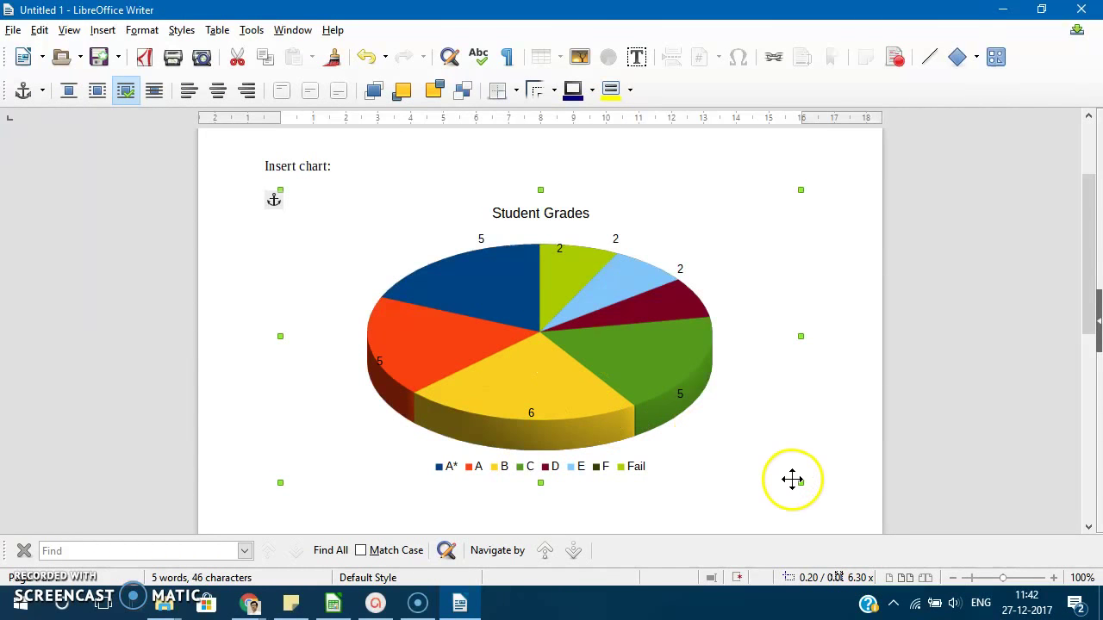
{"action": "left_click_drag", "start_coordinate": [791, 480], "coordinate": [534, 433]}
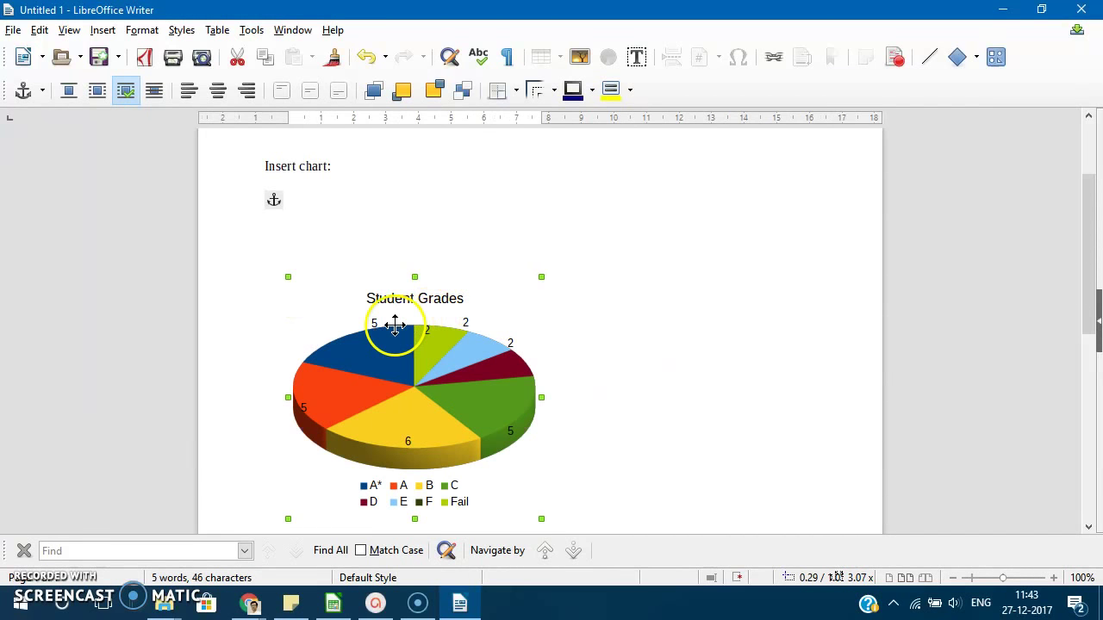
{"action": "left_click_drag", "start_coordinate": [395, 324], "coordinate": [357, 253]}
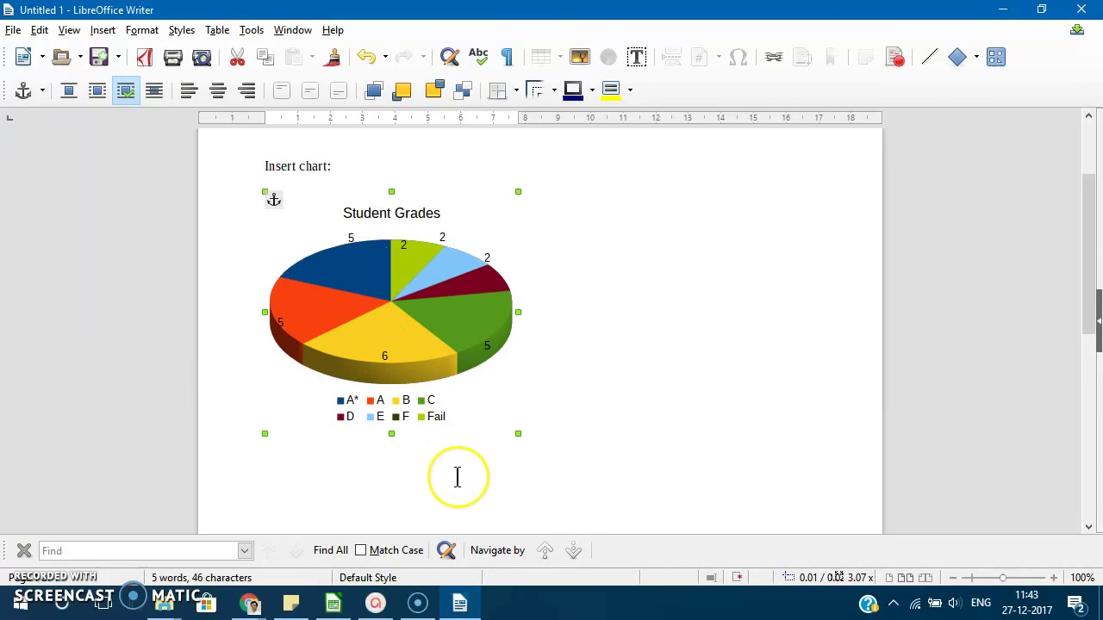